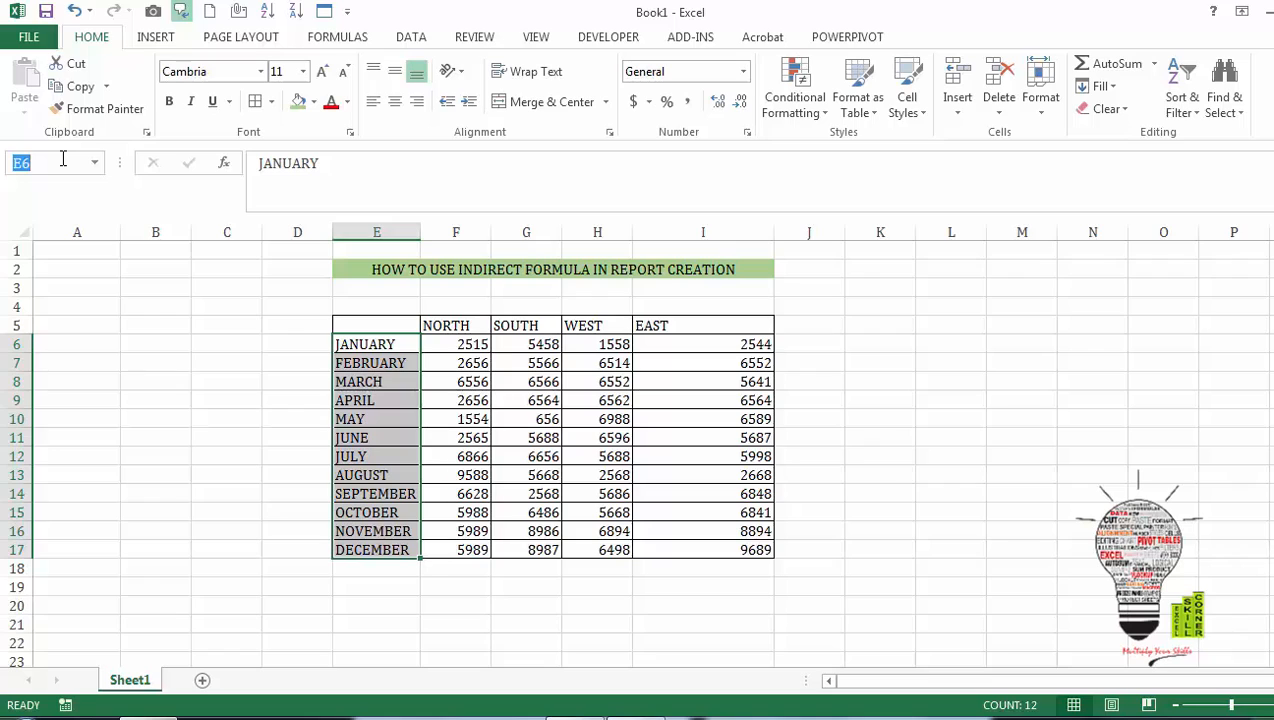
Step: Name the selected month cells E6:E17 MONTH
{"action": "type", "text": "MONTH"}
{"action": "key", "text": "Return"}
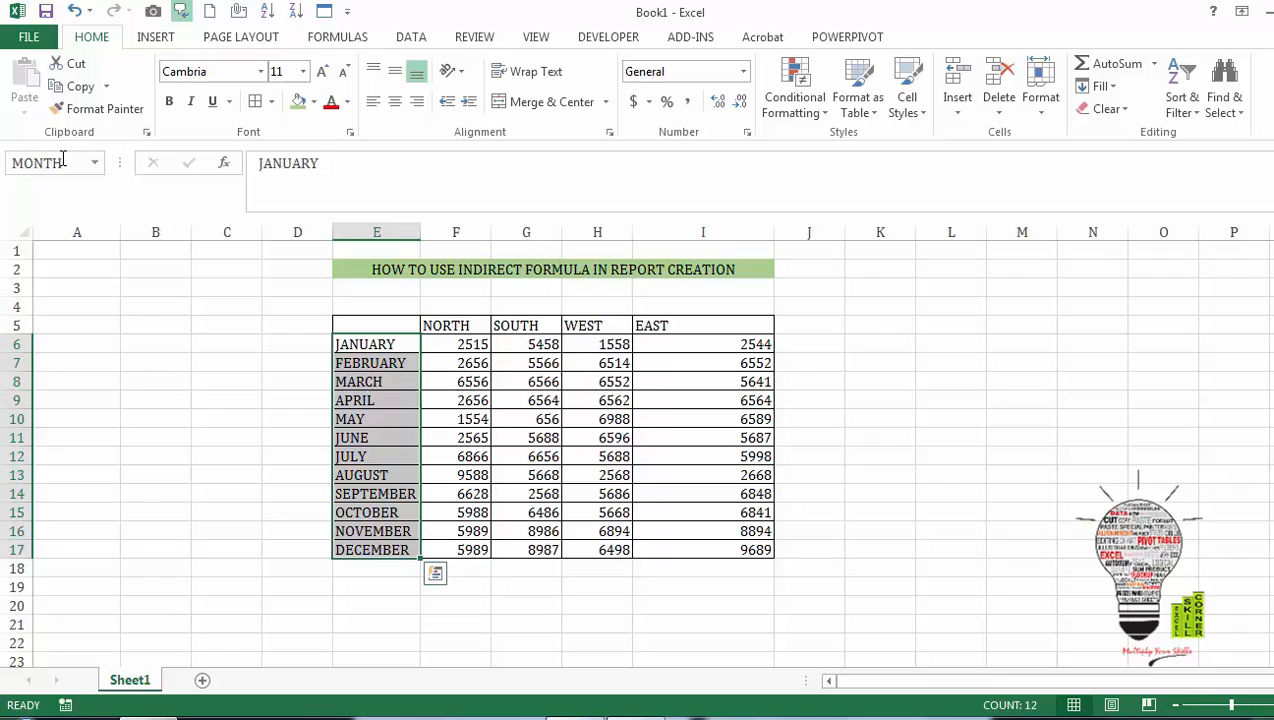
Step: Give cell K5 a list validation sourced from the name DIVISION and choose NORTH from its drop-down
{"action": "left_click", "coordinate": [876, 329]}
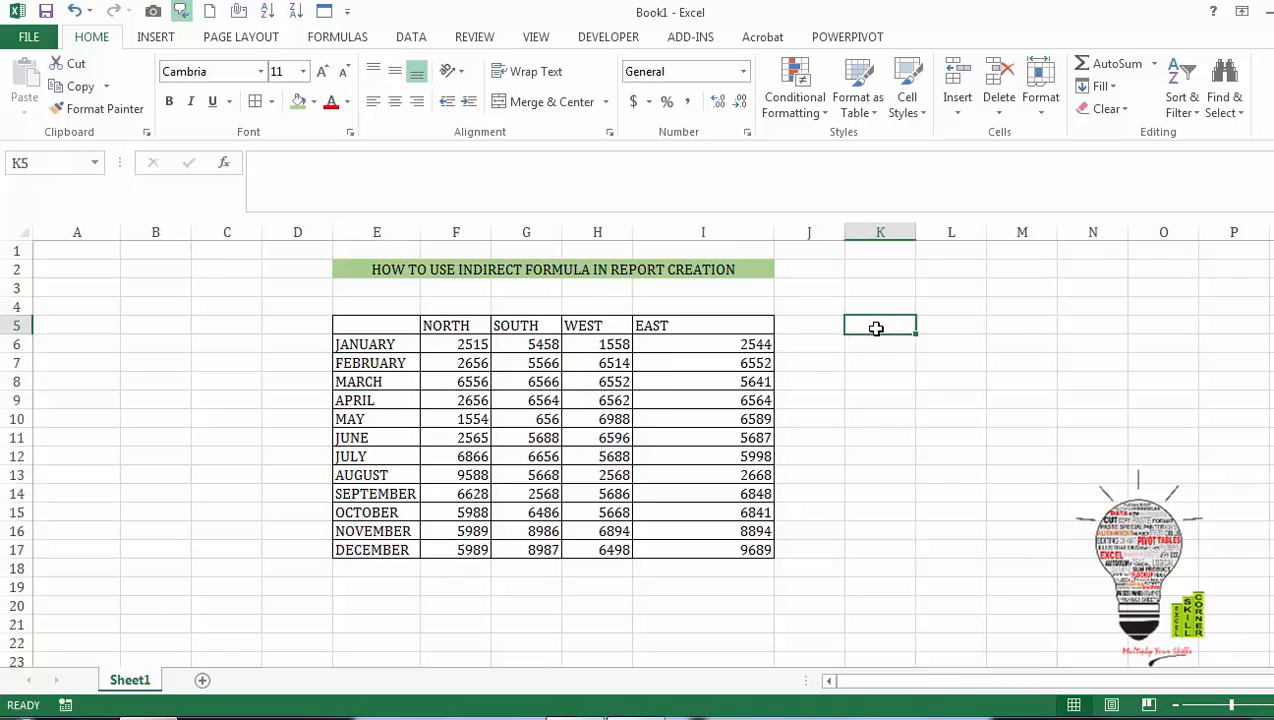
{"action": "left_click", "coordinate": [409, 40]}
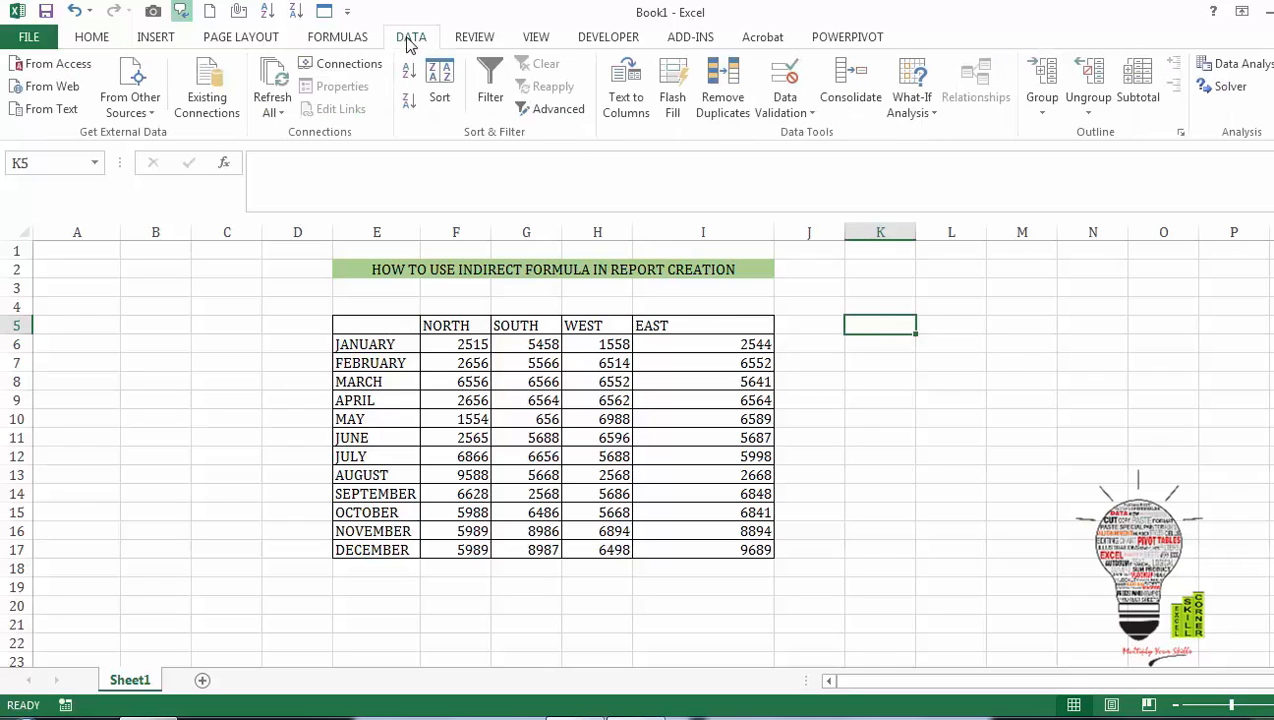
{"action": "left_click", "coordinate": [806, 112]}
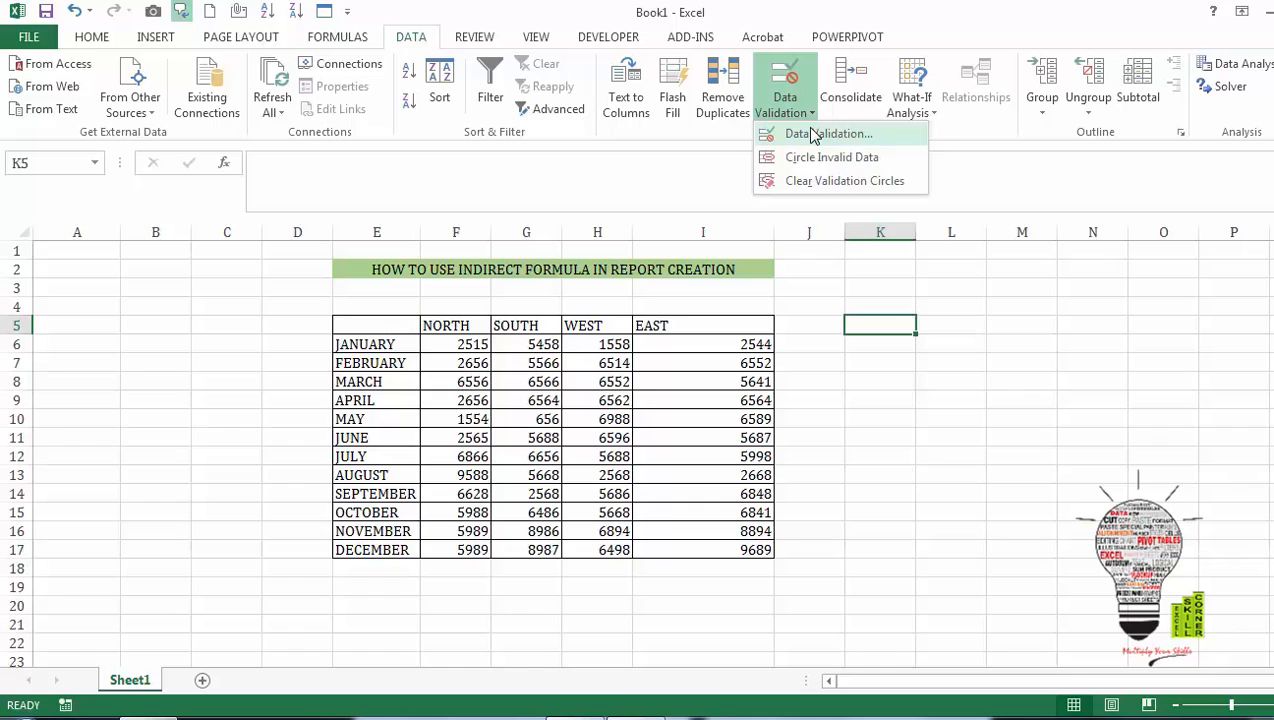
{"action": "left_click", "coordinate": [813, 136]}
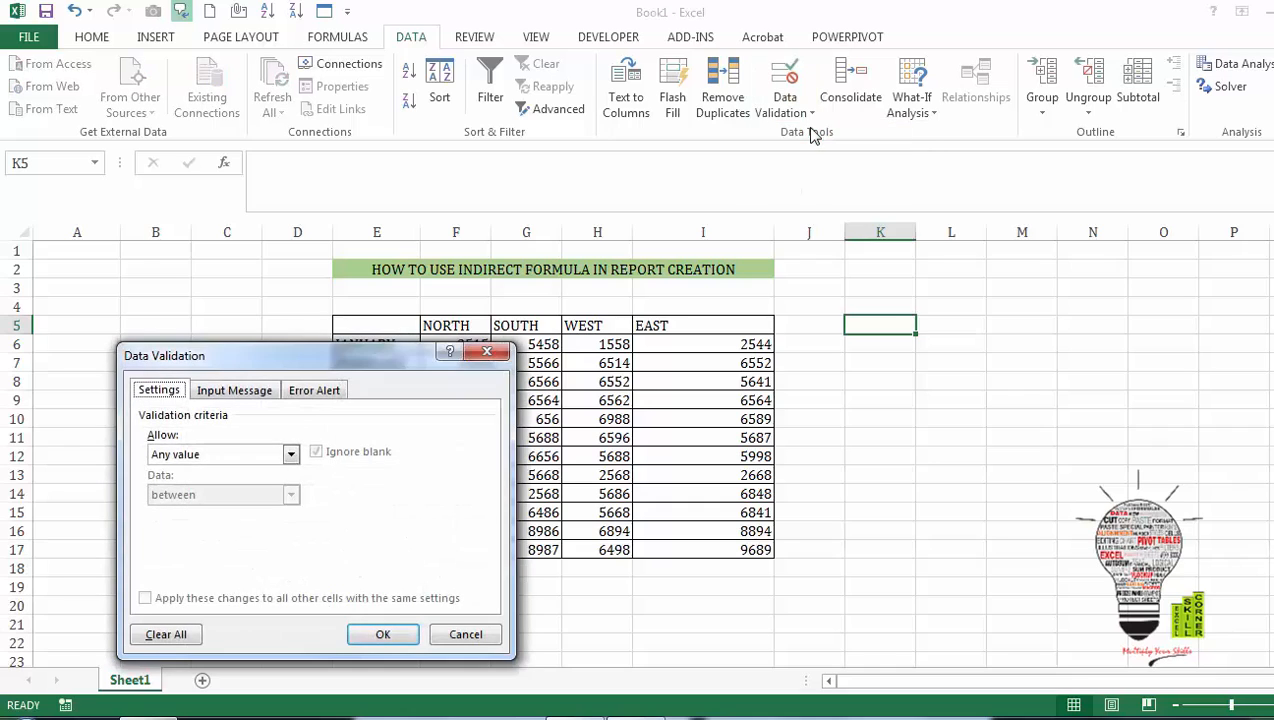
{"action": "left_click", "coordinate": [259, 454]}
{"action": "left_click", "coordinate": [245, 511]}
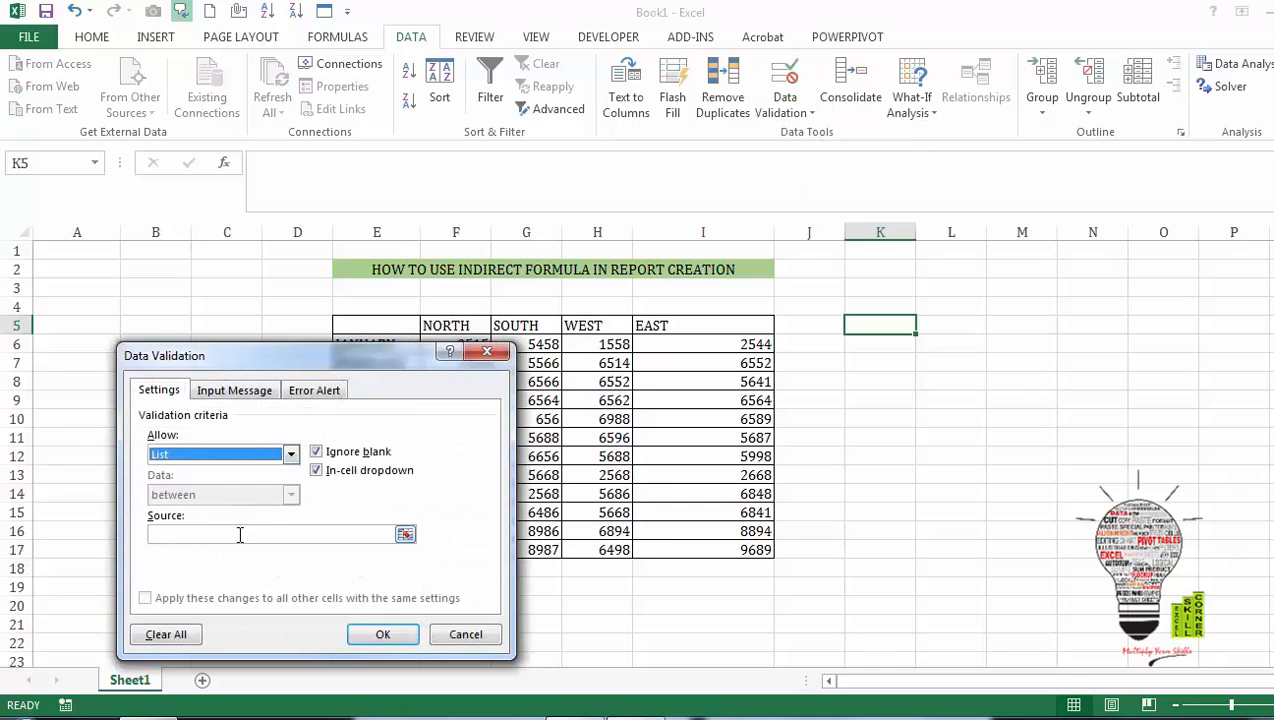
{"action": "left_click", "coordinate": [238, 535]}
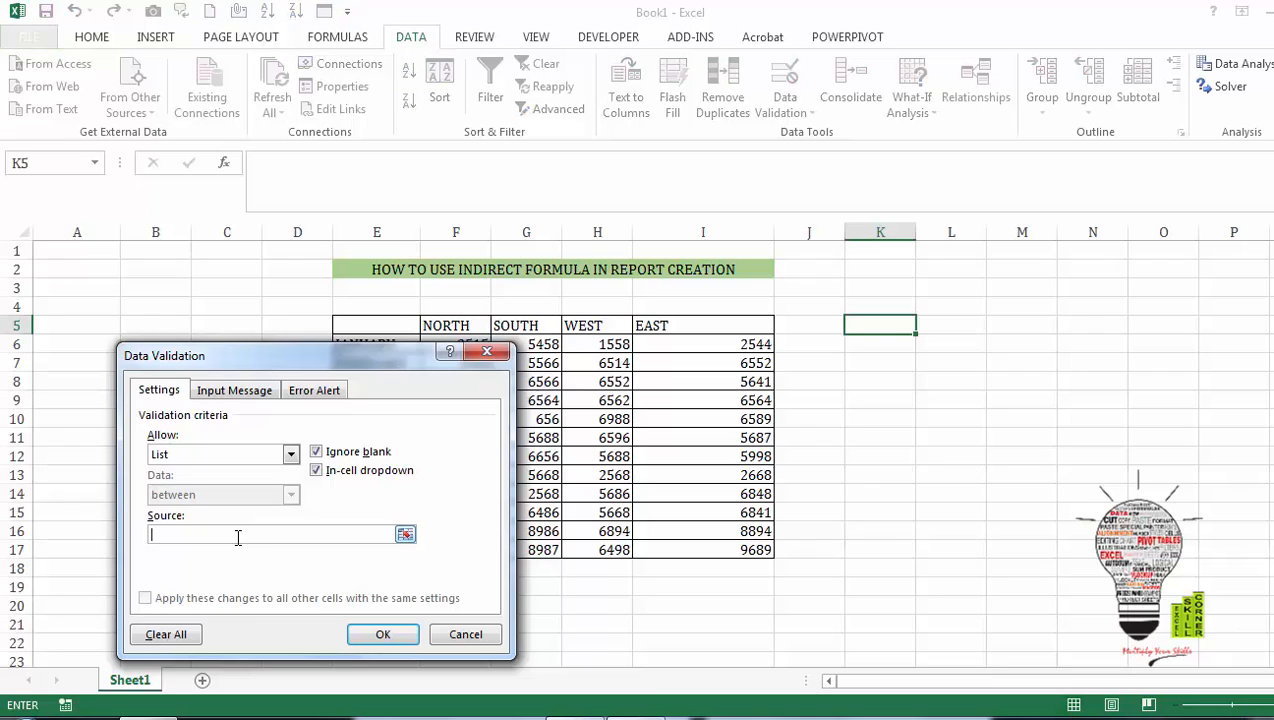
{"action": "key", "text": "F3"}
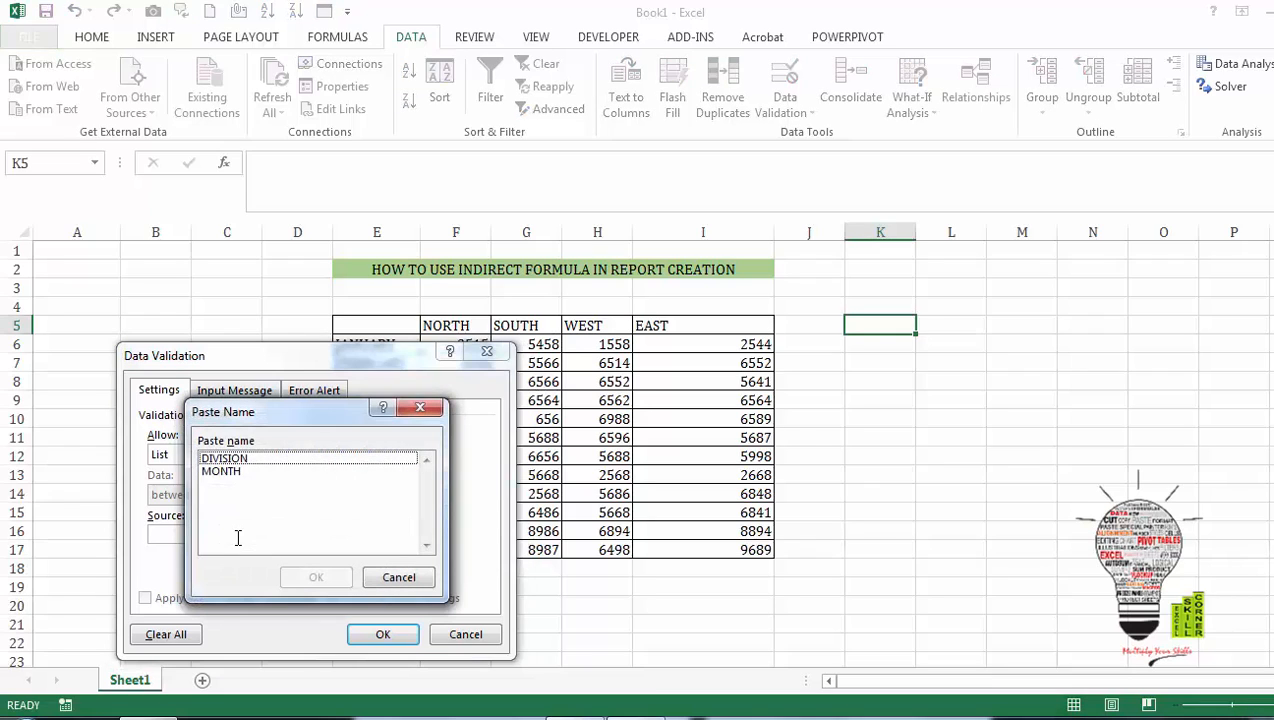
{"action": "left_click", "coordinate": [228, 458]}
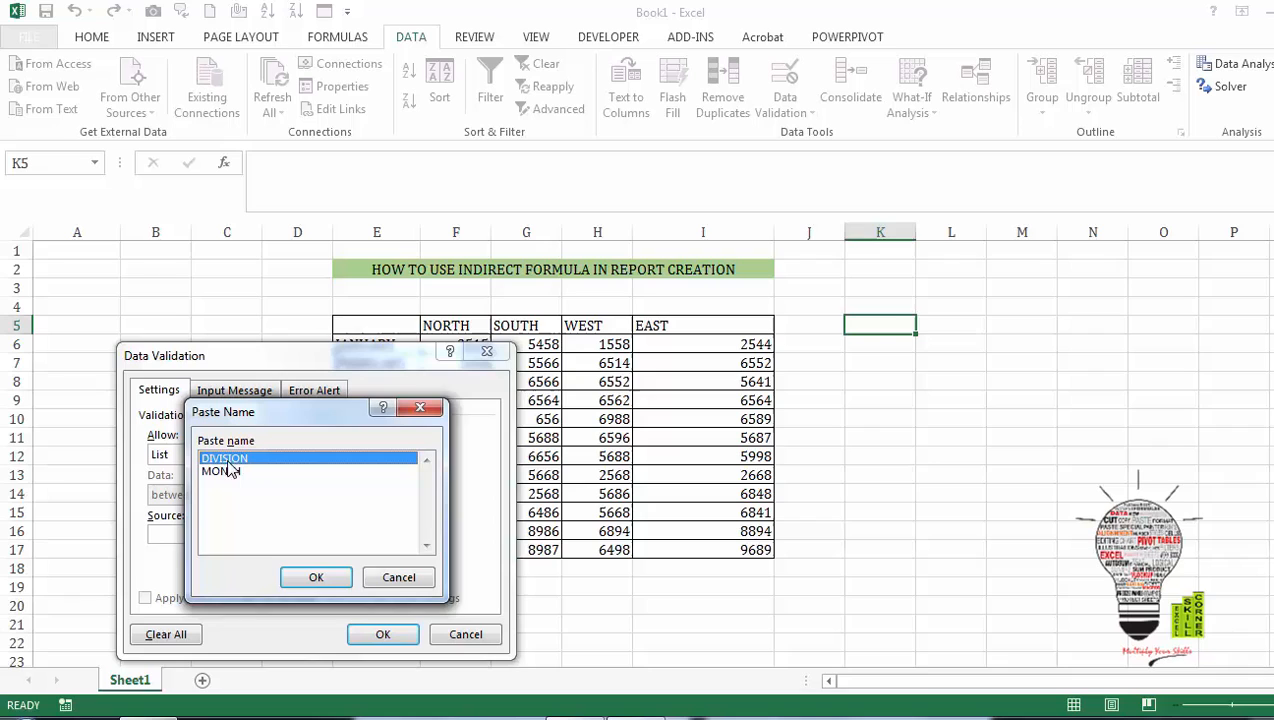
{"action": "left_click", "coordinate": [318, 578]}
{"action": "left_click", "coordinate": [380, 634]}
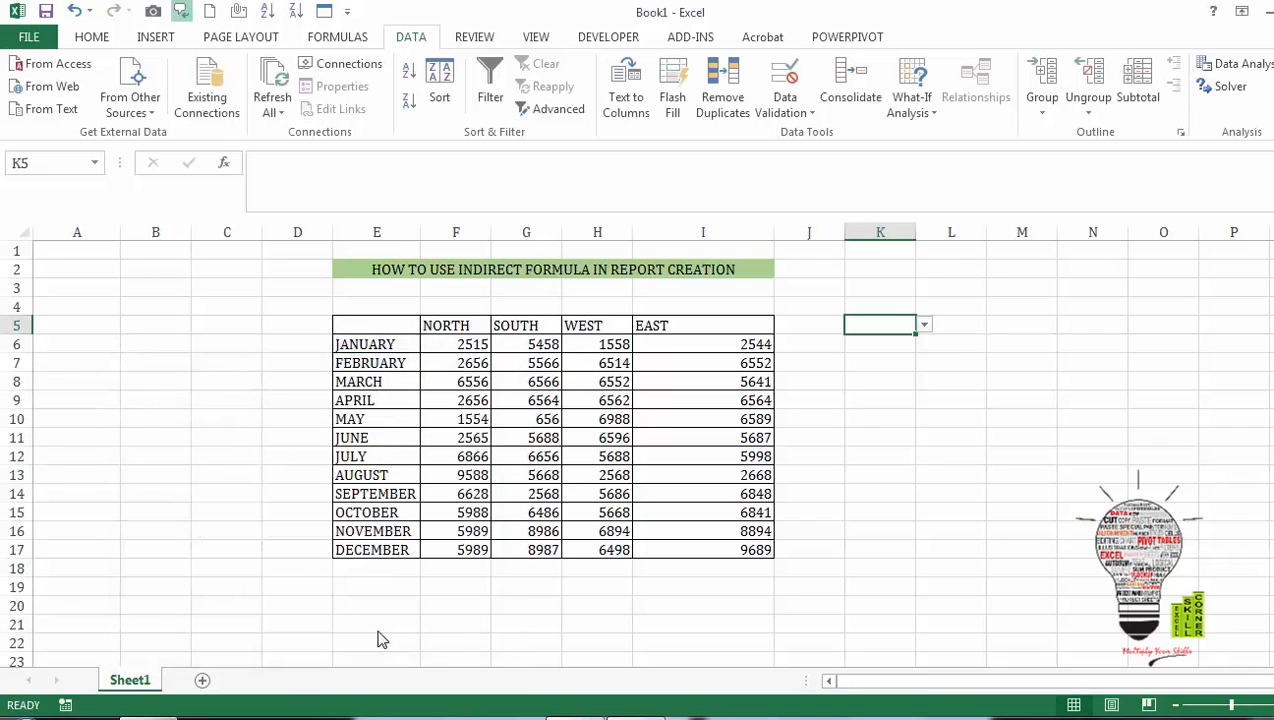
{"action": "left_click", "coordinate": [923, 326]}
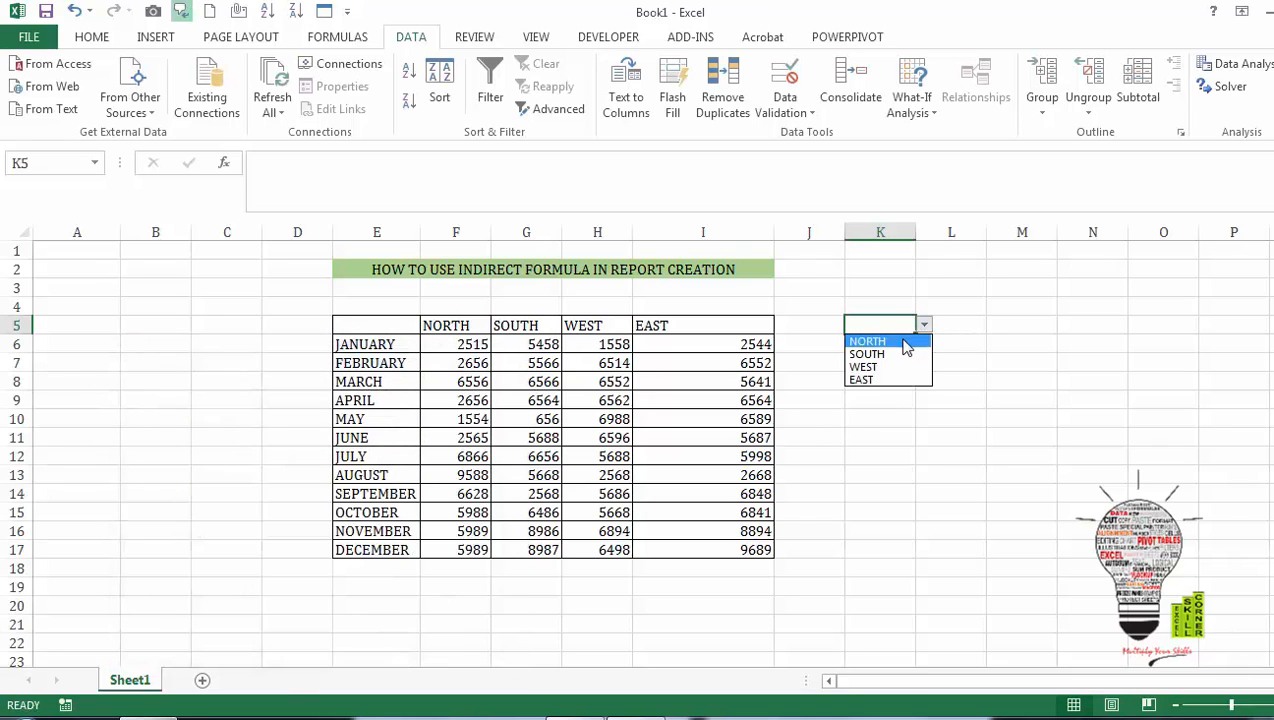
{"action": "left_click", "coordinate": [905, 346]}
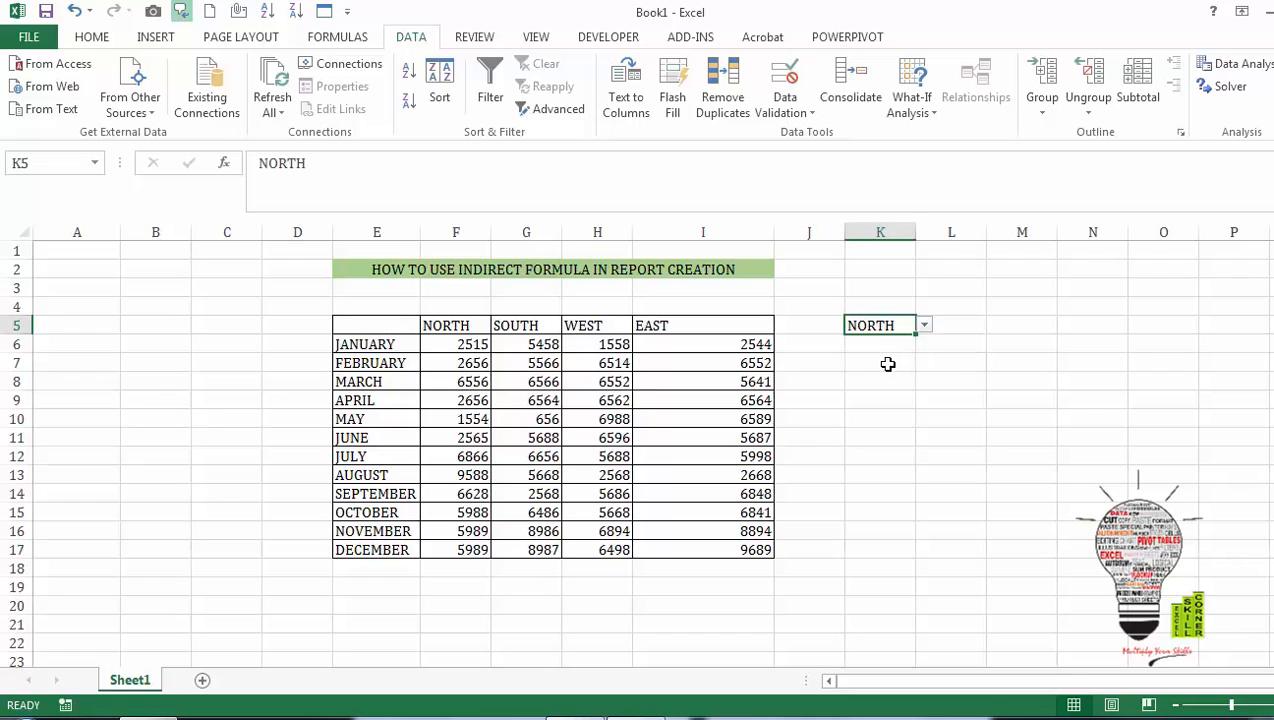
Step: Give cell K7 a list validation sourced from the name MONTH and choose JANUARY from its drop-down
{"action": "left_click", "coordinate": [887, 364]}
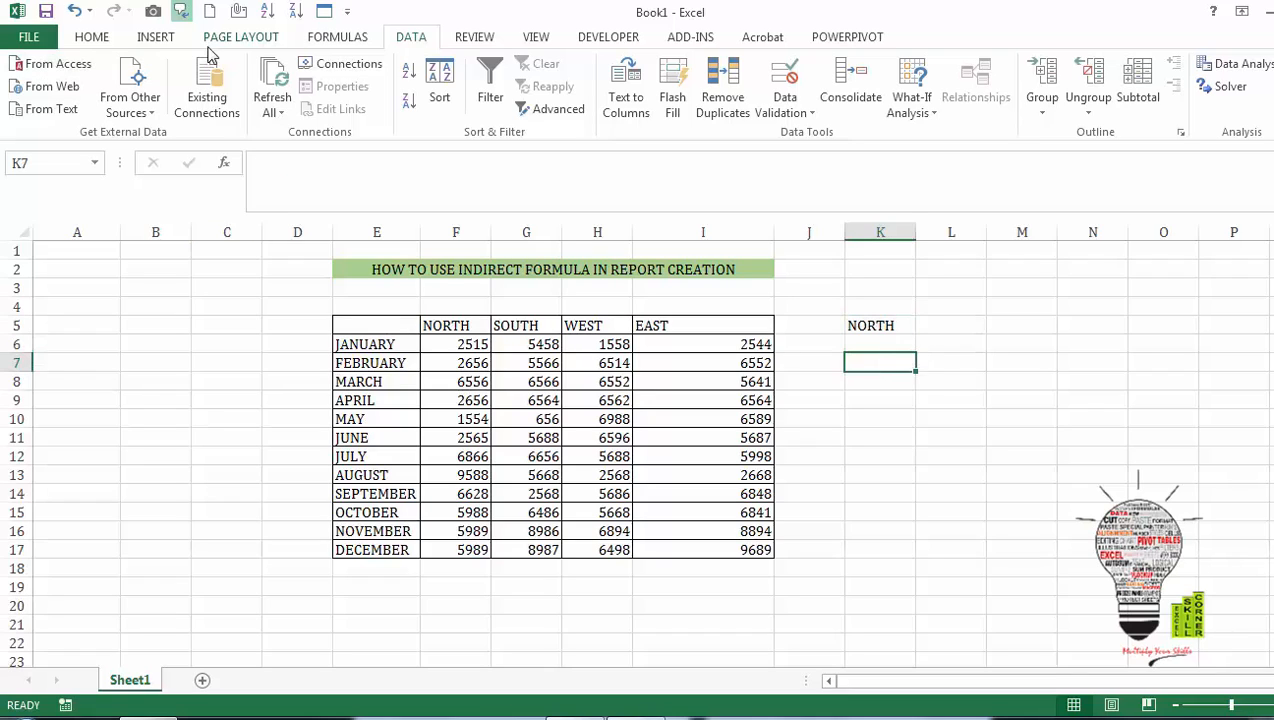
{"action": "left_click", "coordinate": [807, 115]}
{"action": "left_click", "coordinate": [822, 132]}
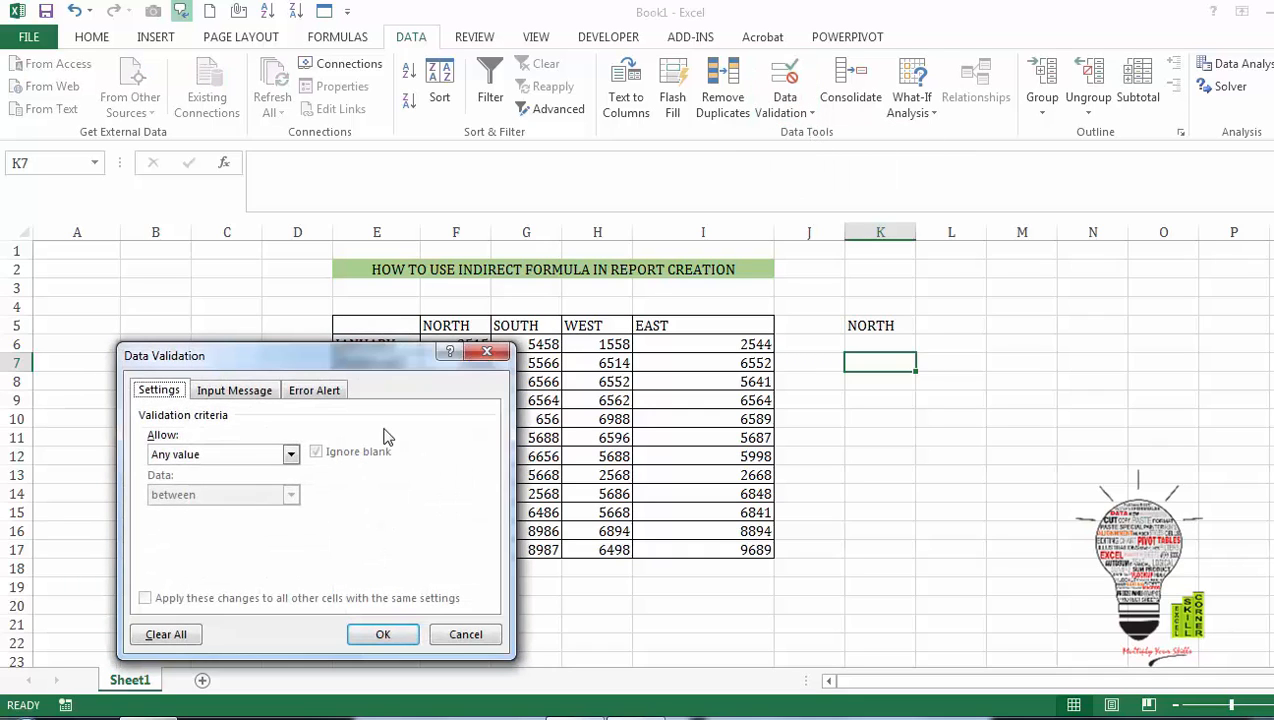
{"action": "left_click", "coordinate": [290, 454]}
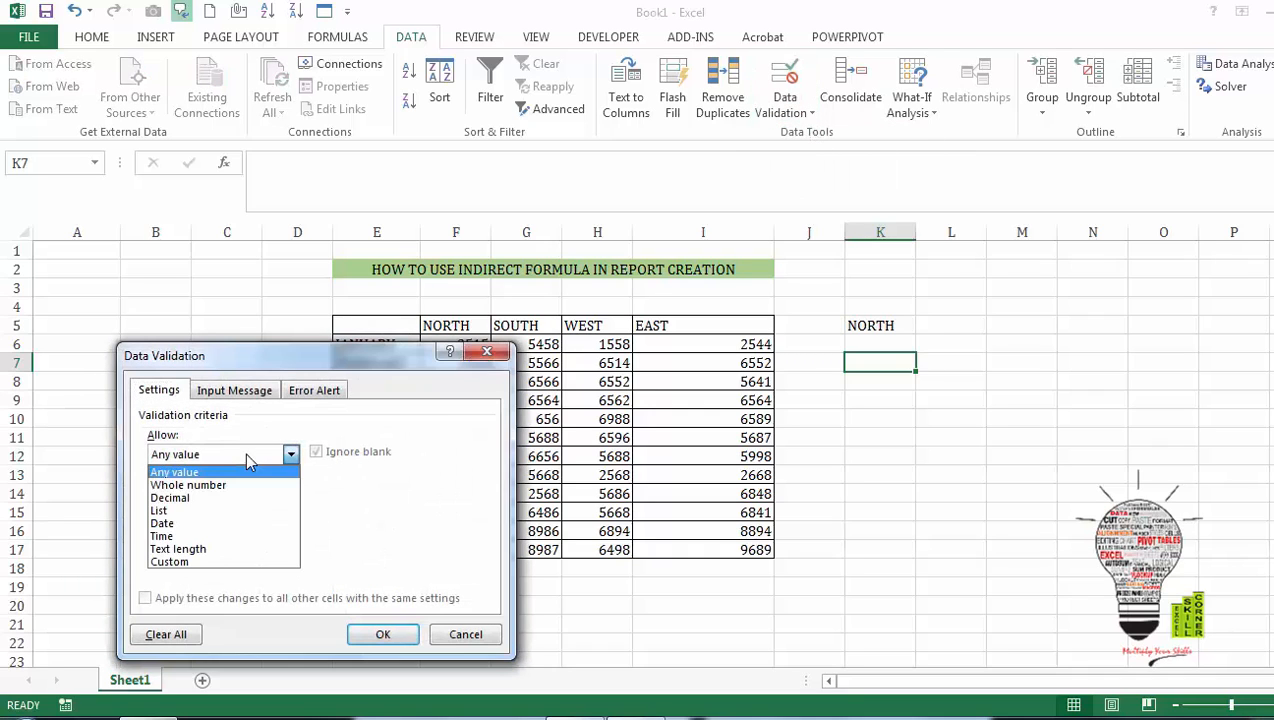
{"action": "left_click", "coordinate": [225, 511]}
{"action": "left_click", "coordinate": [226, 535]}
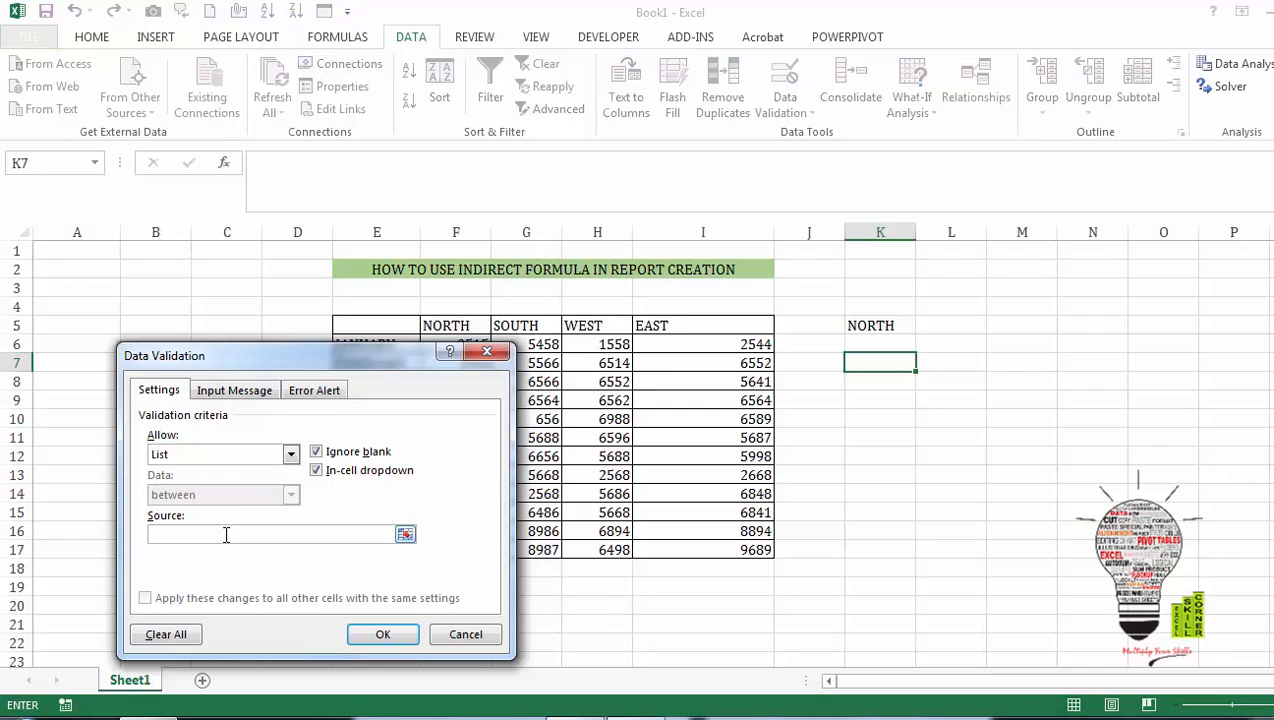
{"action": "key", "text": "F3"}
{"action": "left_click", "coordinate": [234, 476]}
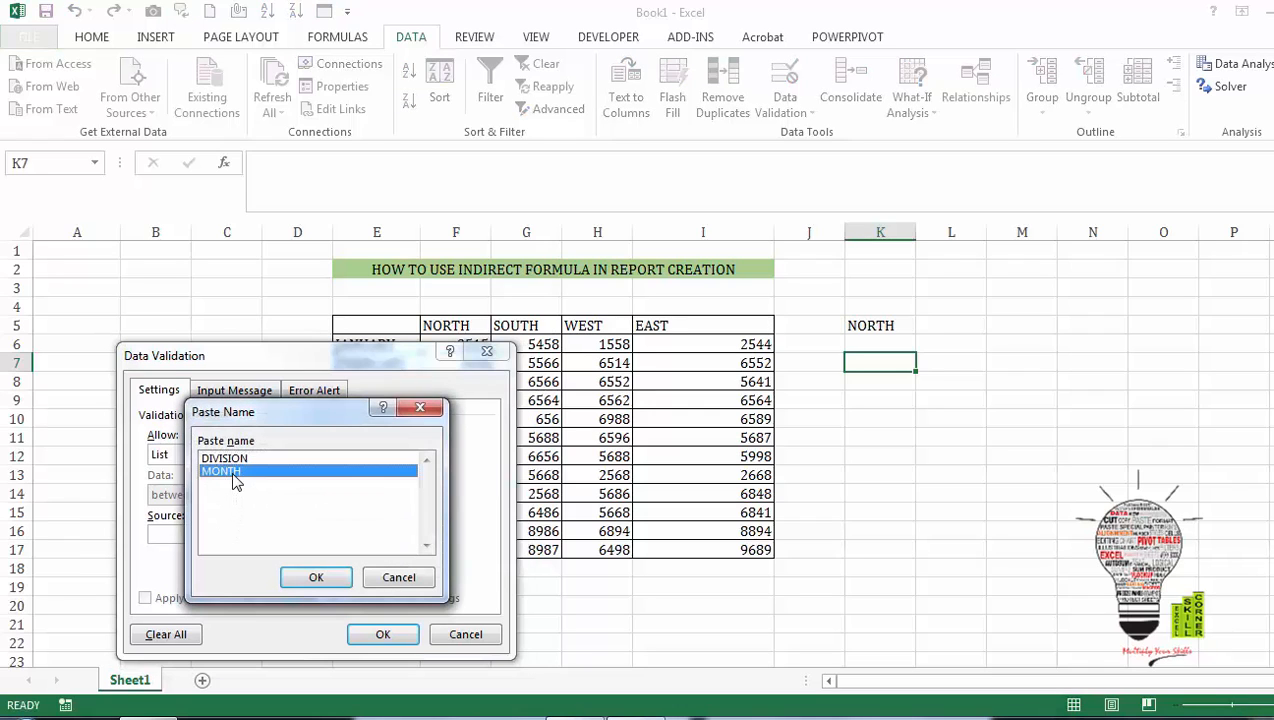
{"action": "left_click", "coordinate": [332, 578]}
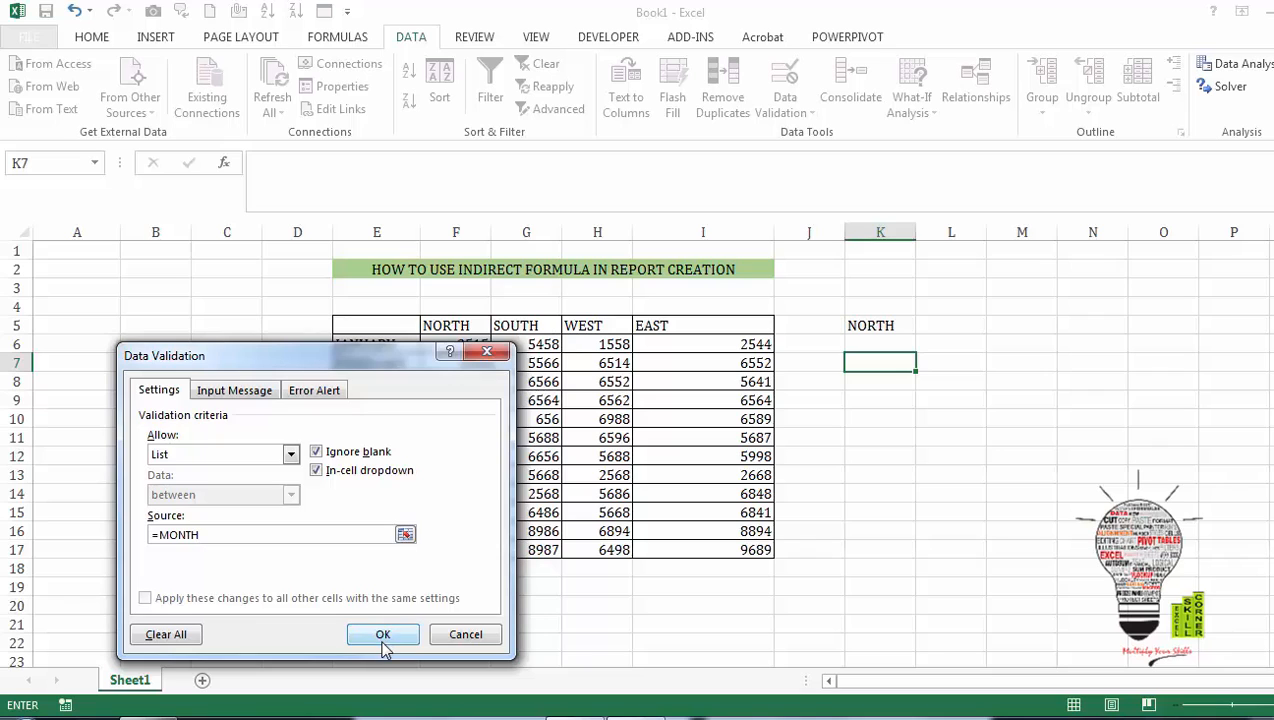
{"action": "left_click", "coordinate": [383, 634]}
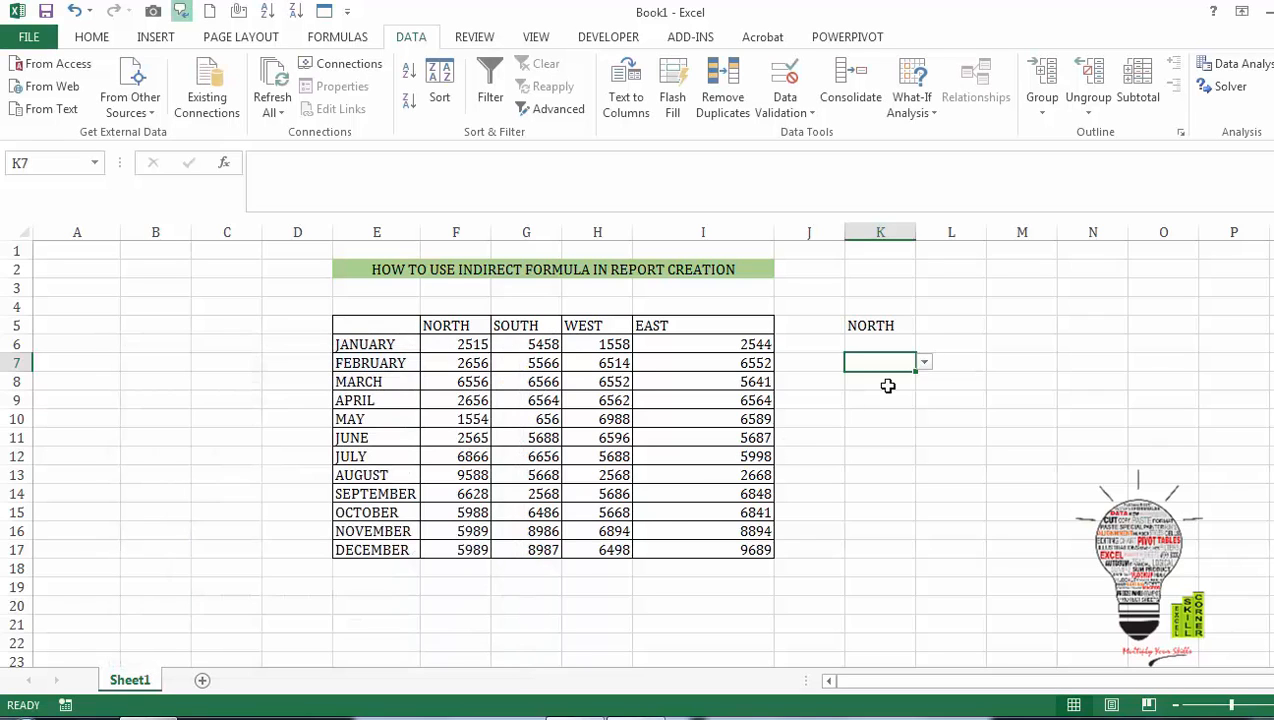
{"action": "left_click", "coordinate": [924, 362]}
{"action": "left_click", "coordinate": [902, 384]}
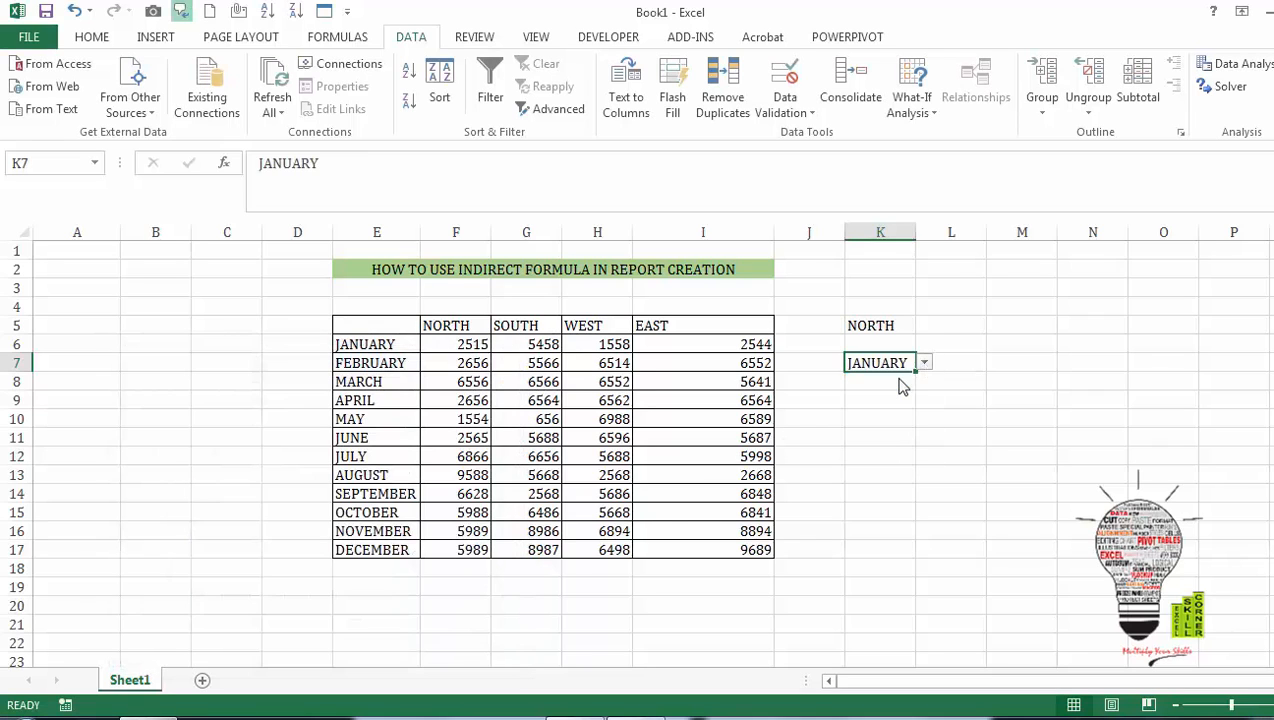
Step: Create names for the whole table E5:I17 from its top row and left column
{"action": "left_click", "coordinate": [899, 379]}
{"action": "key", "text": "Left"}
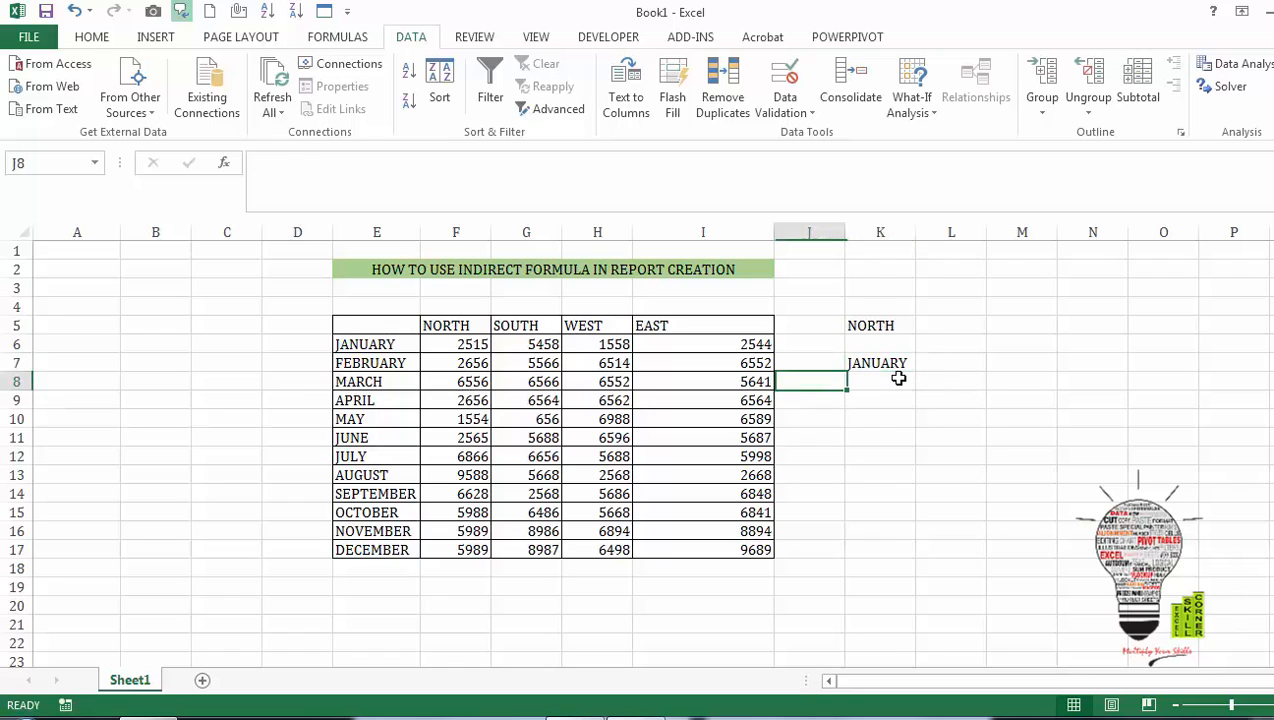
{"action": "key", "text": "Up"}
{"action": "key", "text": "Up"}
{"action": "key", "text": "Up"}
{"action": "key", "text": "Left"}
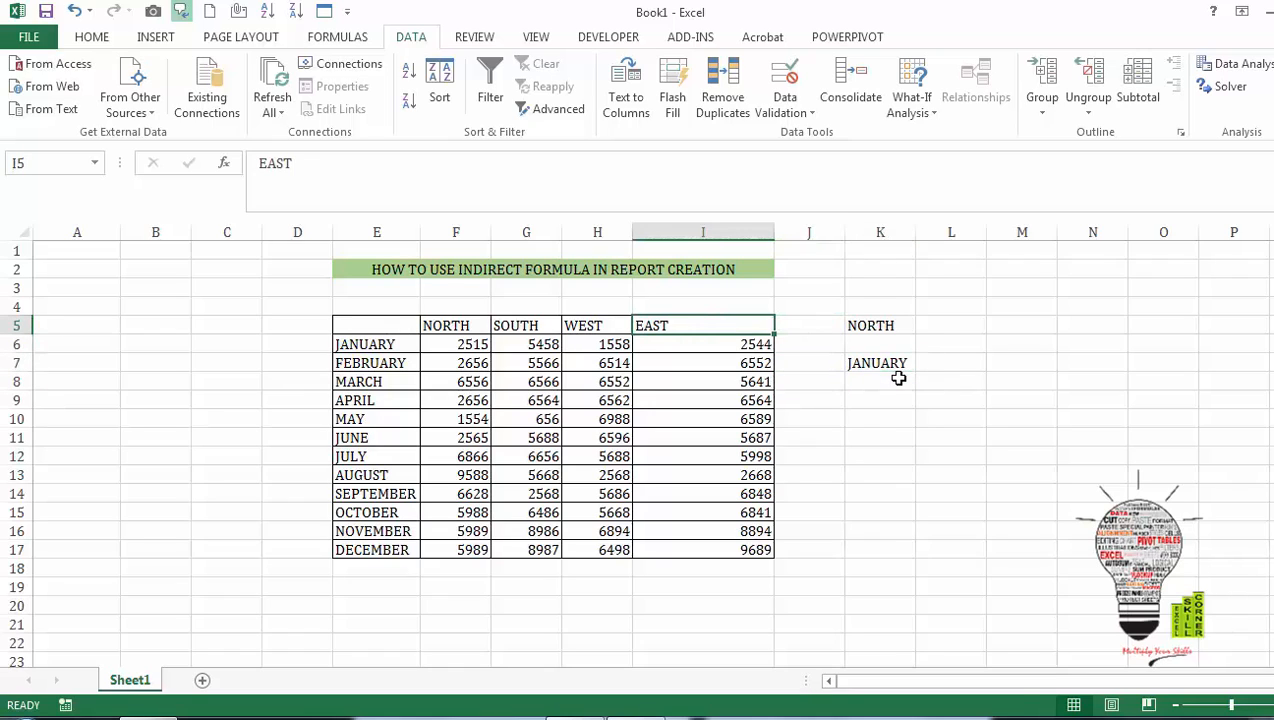
{"action": "key", "text": "shift+Left"}
{"action": "key", "text": "shift+Left"}
{"action": "key", "text": "shift+Left"}
{"action": "key", "text": "ctrl+shift+Left"}
{"action": "key", "text": "ctrl+shift+Right"}
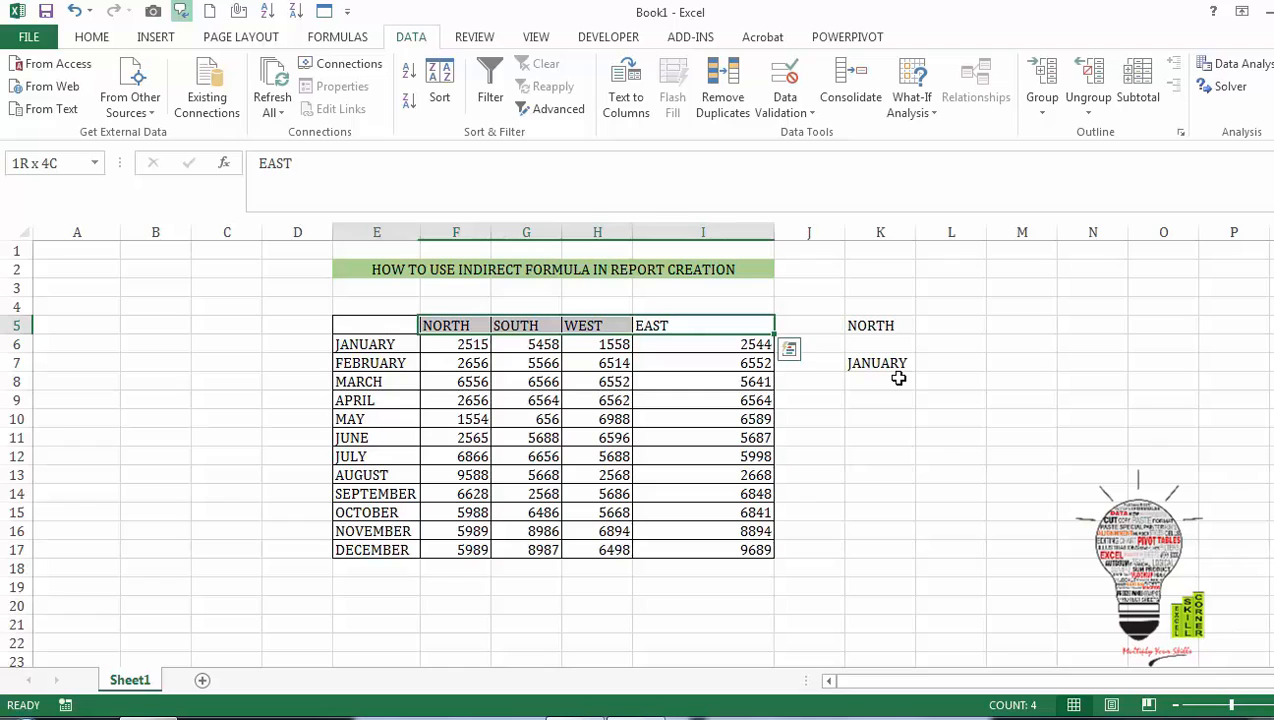
{"action": "key", "text": "shift+Left"}
{"action": "key", "text": "shift+Down"}
{"action": "key", "text": "ctrl+shift+Down"}
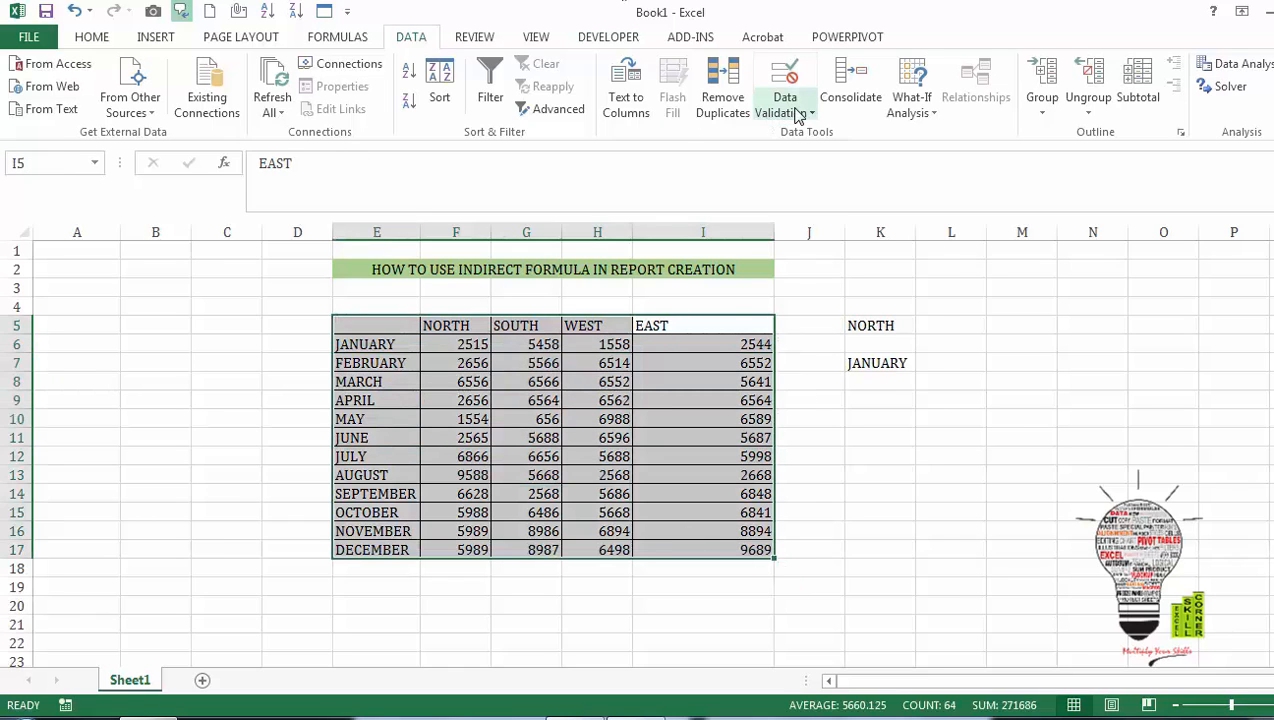
{"action": "left_click", "coordinate": [340, 38]}
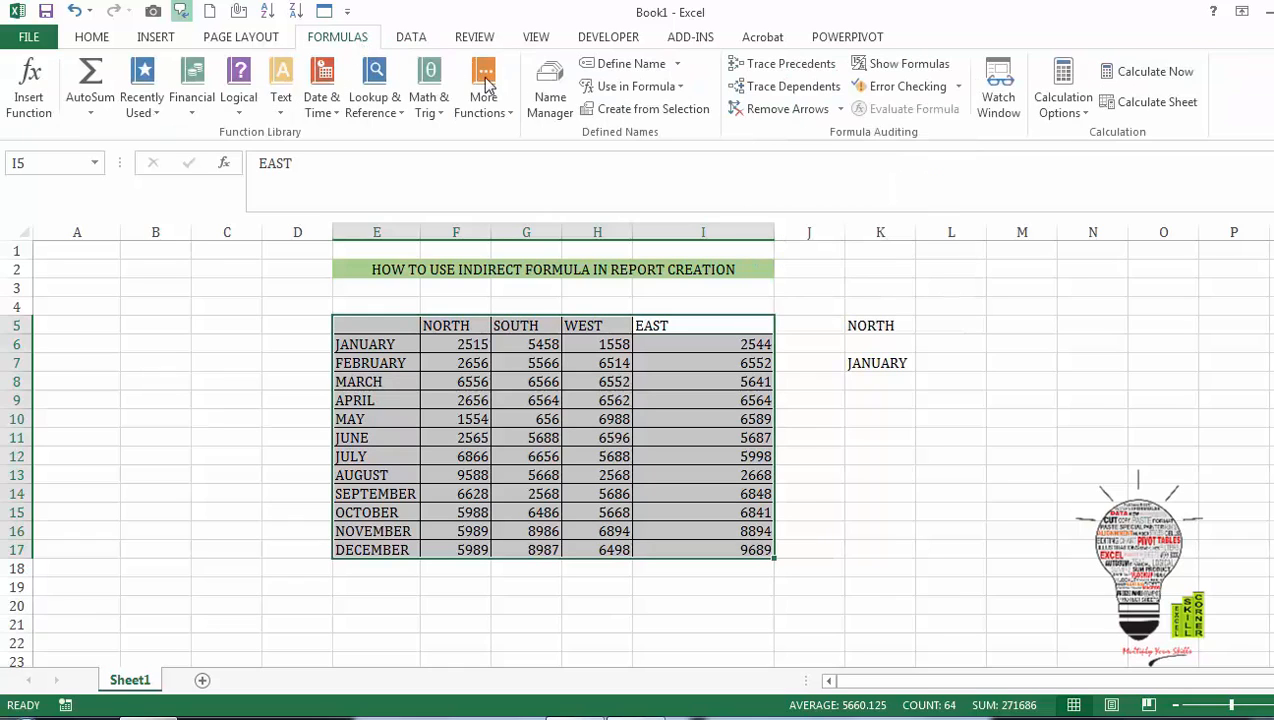
{"action": "left_click", "coordinate": [600, 110]}
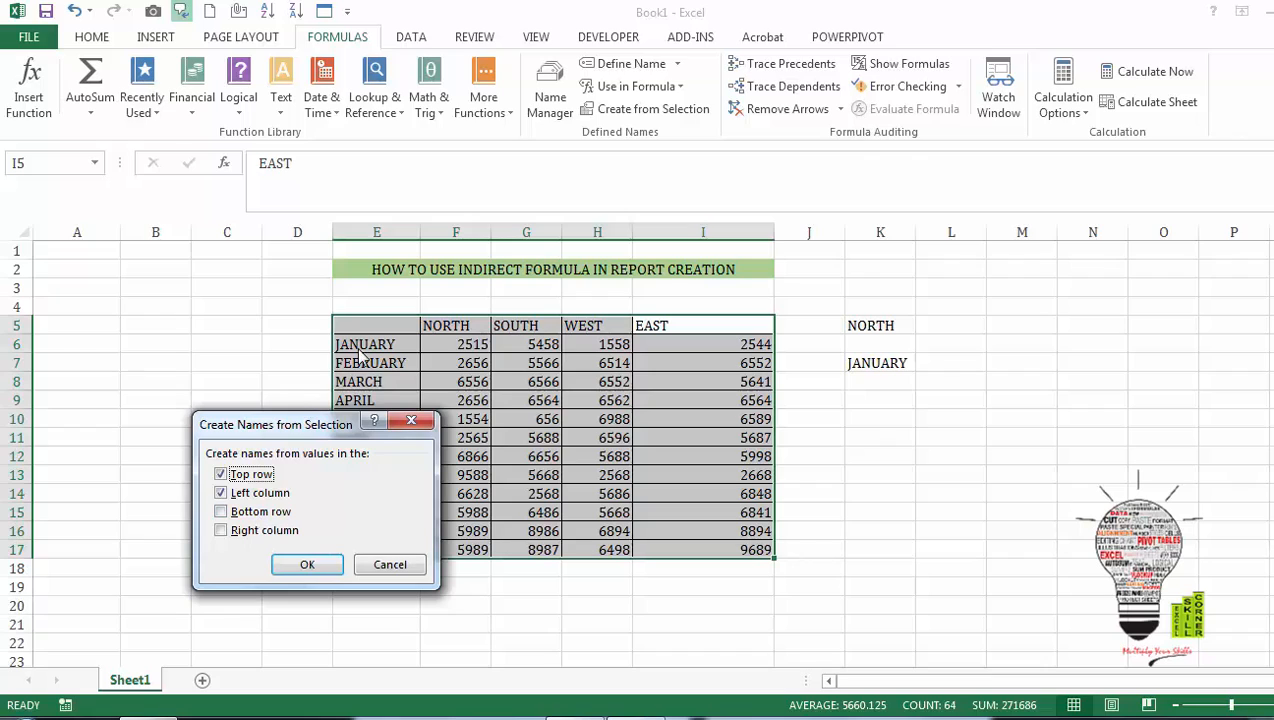
{"action": "left_click", "coordinate": [328, 566]}
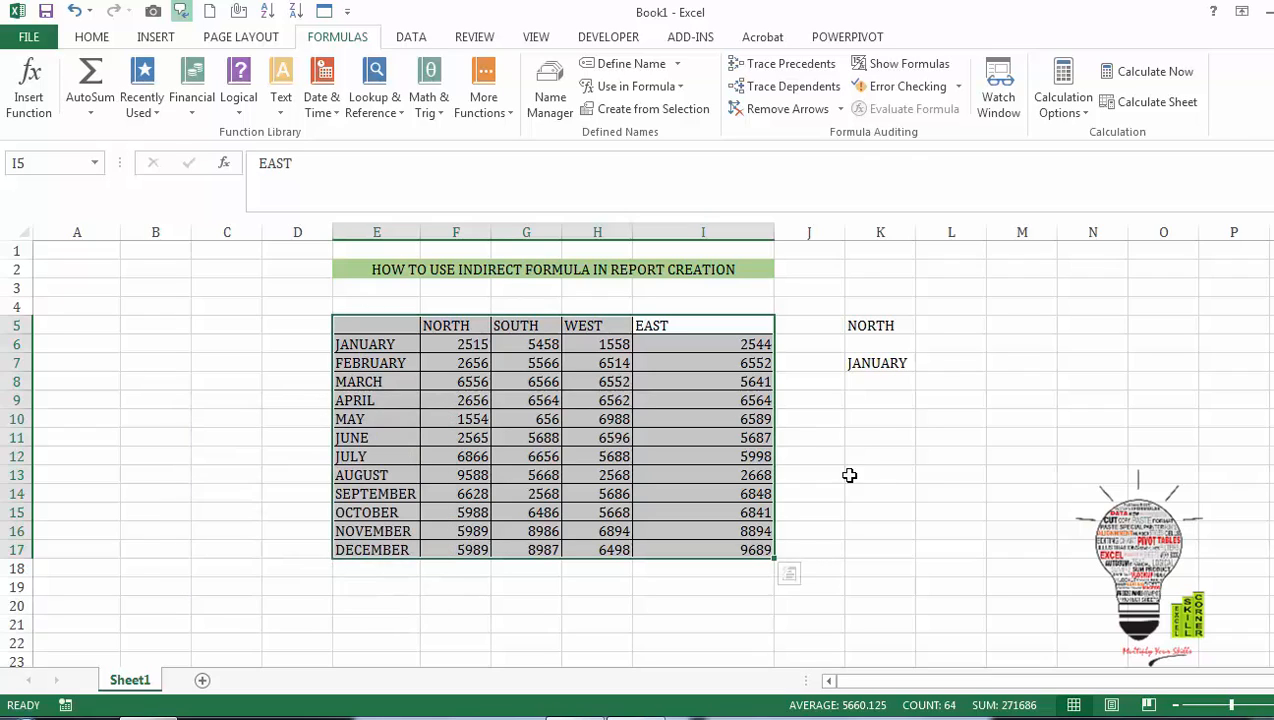
{"action": "left_click", "coordinate": [952, 453]}
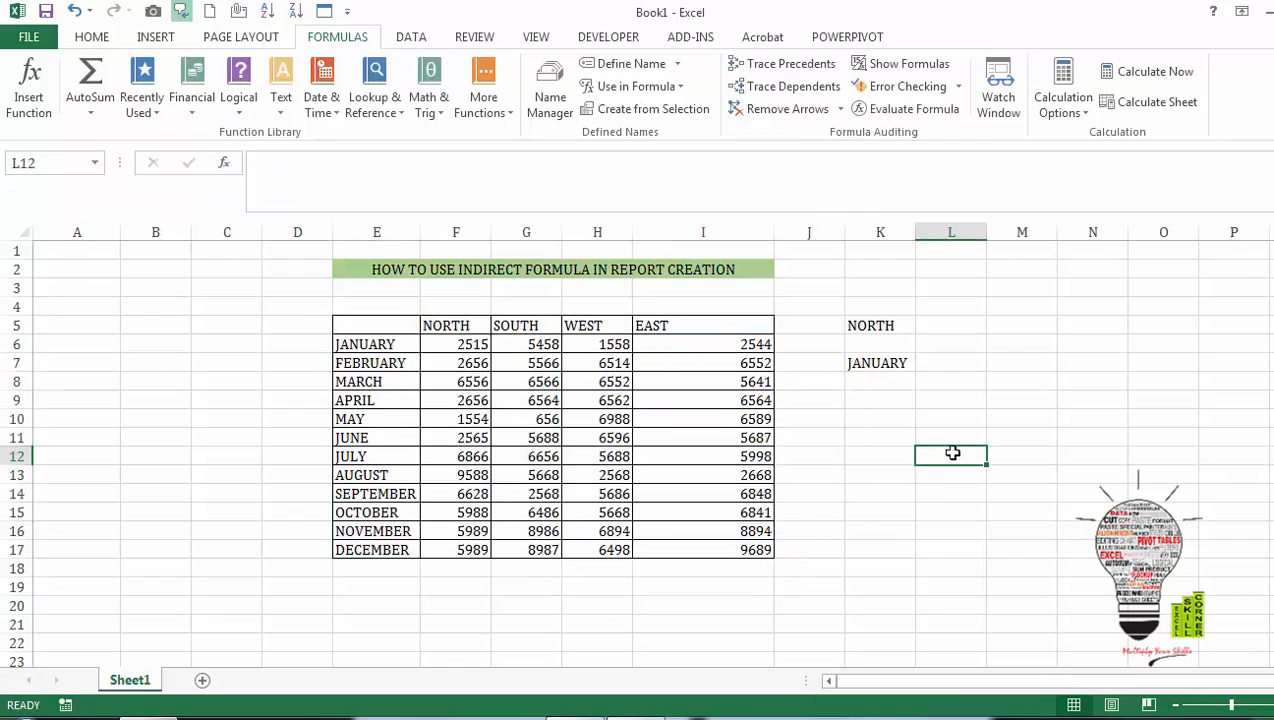
Step: Enter the formula =SUM(INDIRECT(K5)) in cell L5 to total the chosen division
{"action": "left_click", "coordinate": [947, 318]}
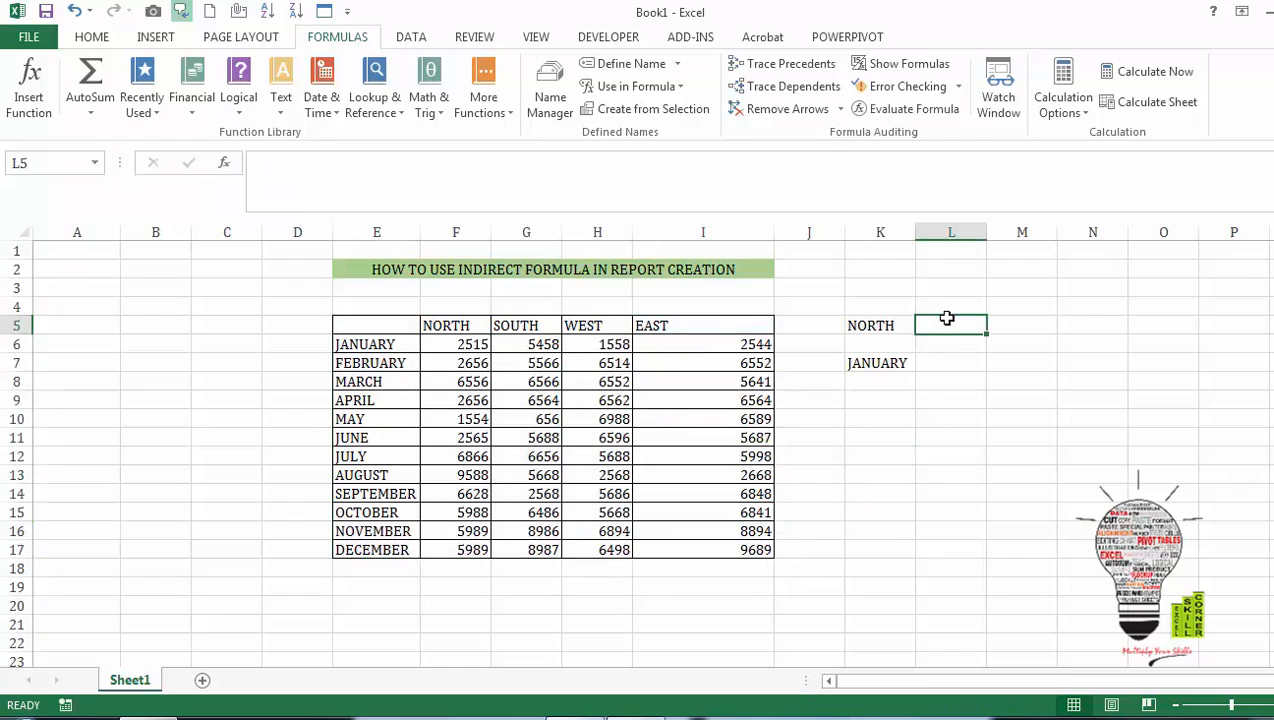
{"action": "type", "text": "="}
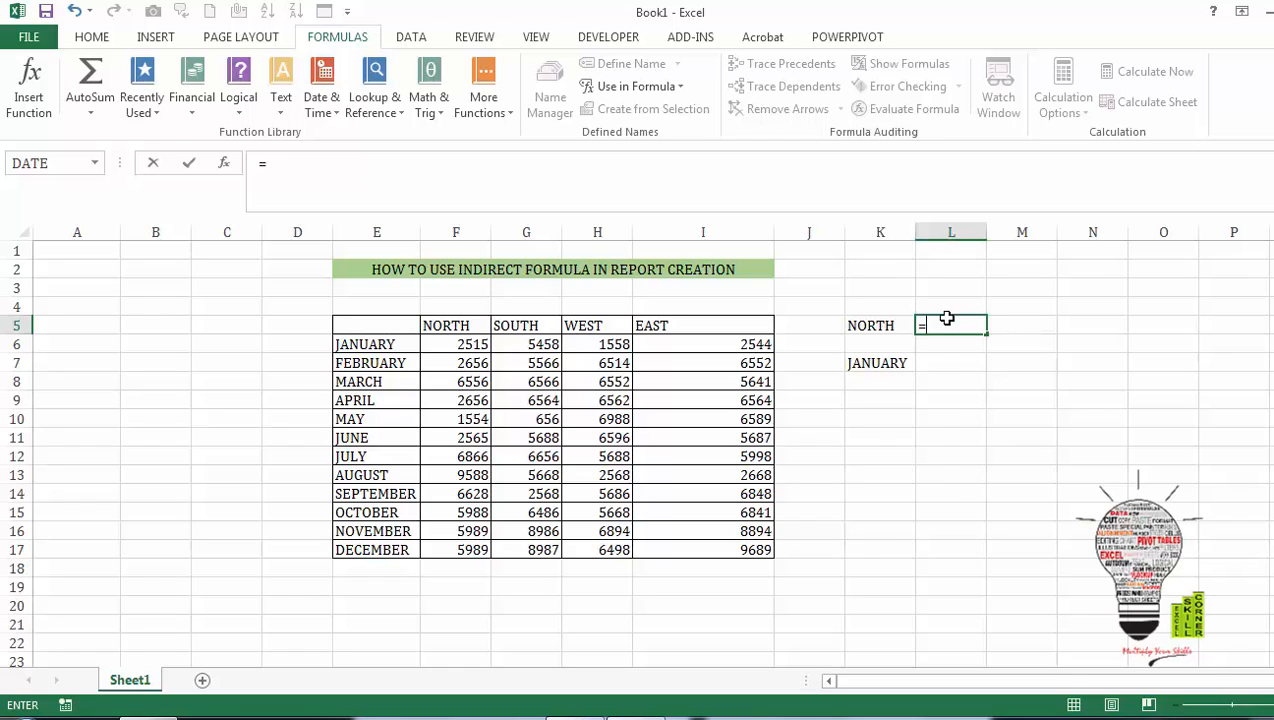
{"action": "type", "text": "SUM("}
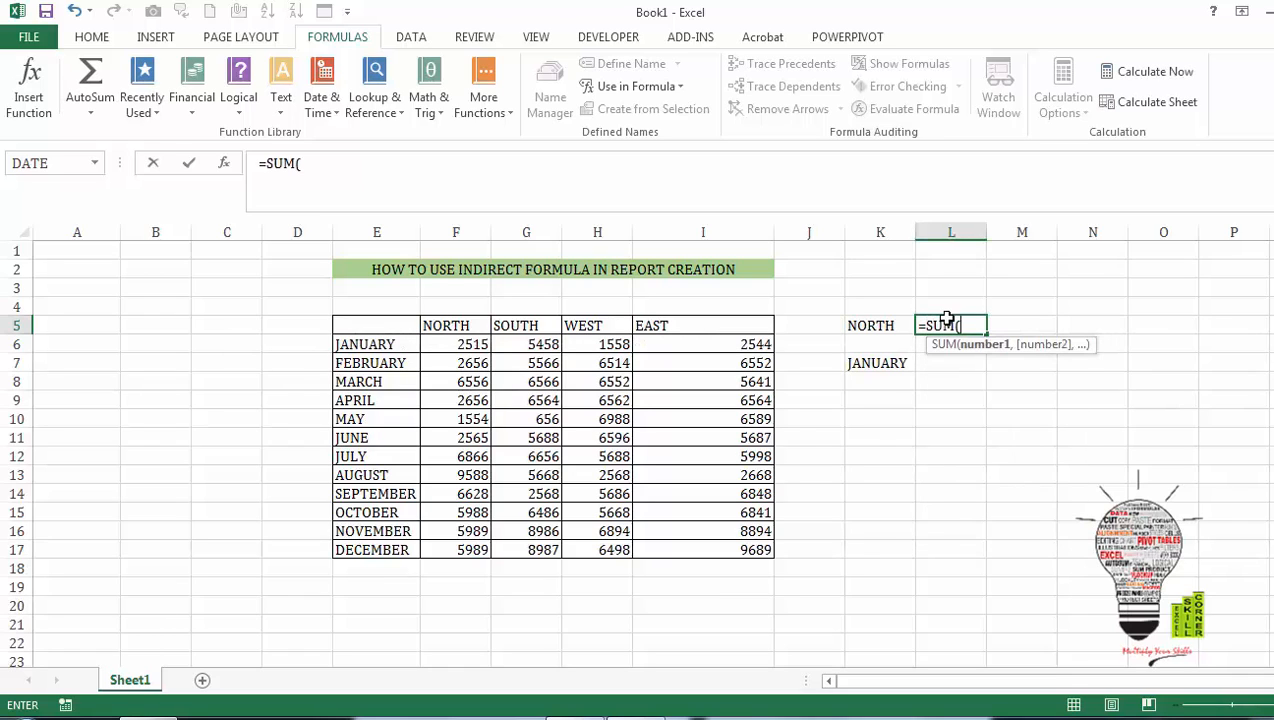
{"action": "type", "text": "IN"}
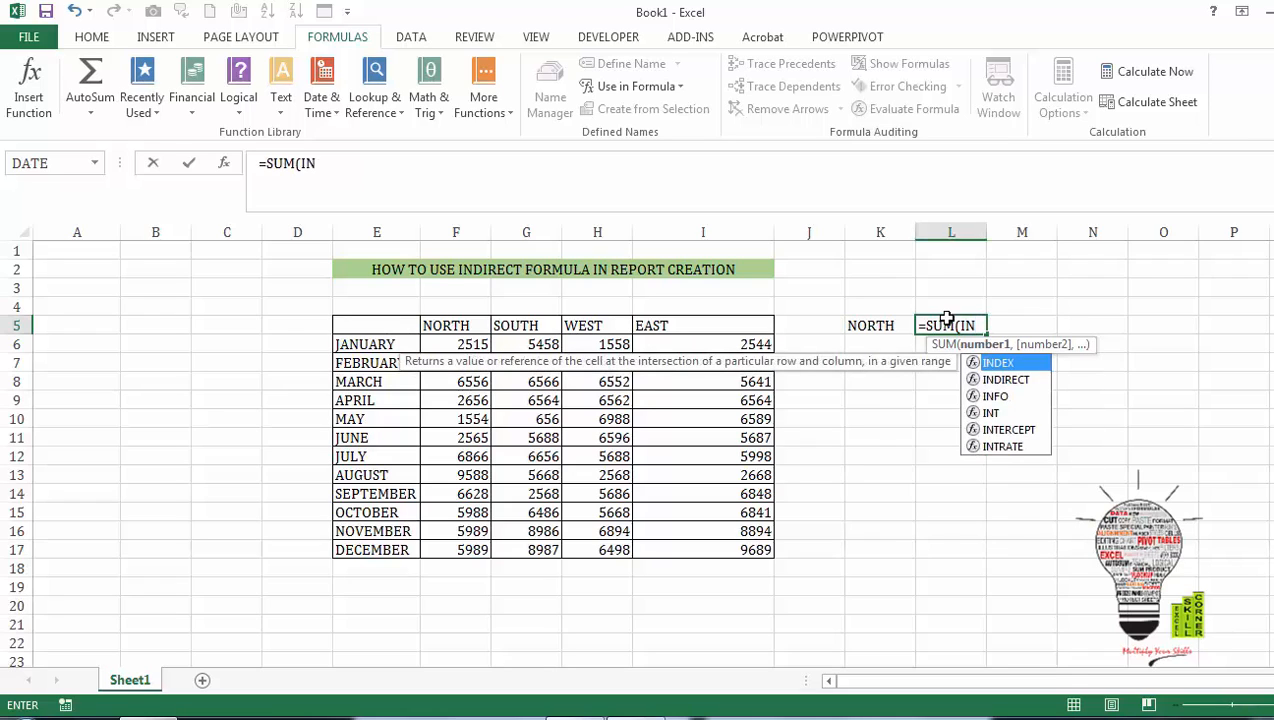
{"action": "type", "text": "D"}
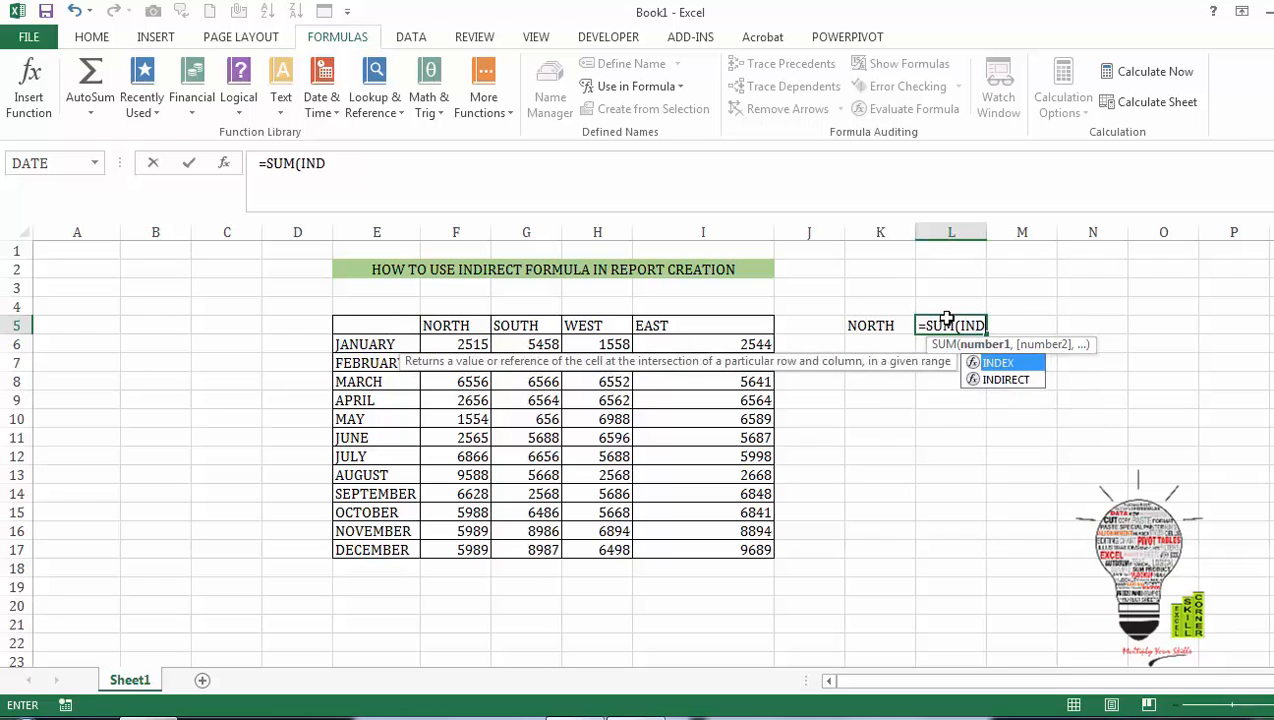
{"action": "type", "text": "IRECT("}
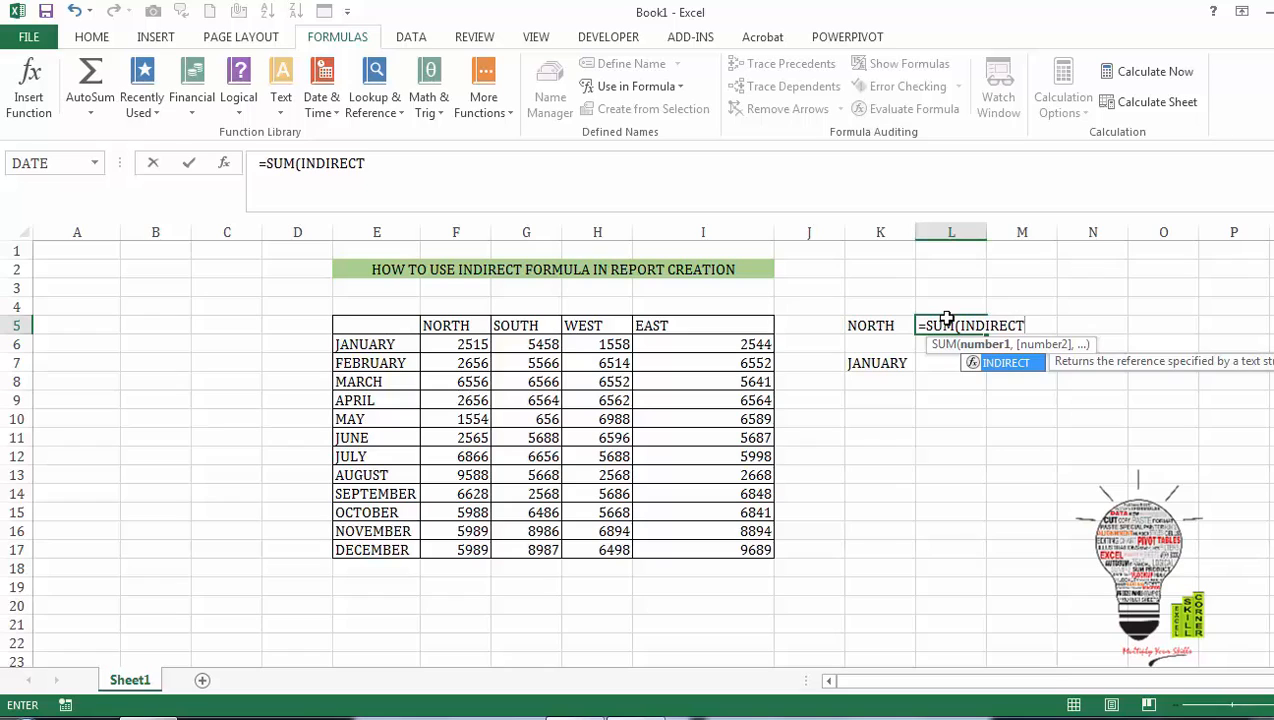
{"action": "left_click", "coordinate": [888, 326]}
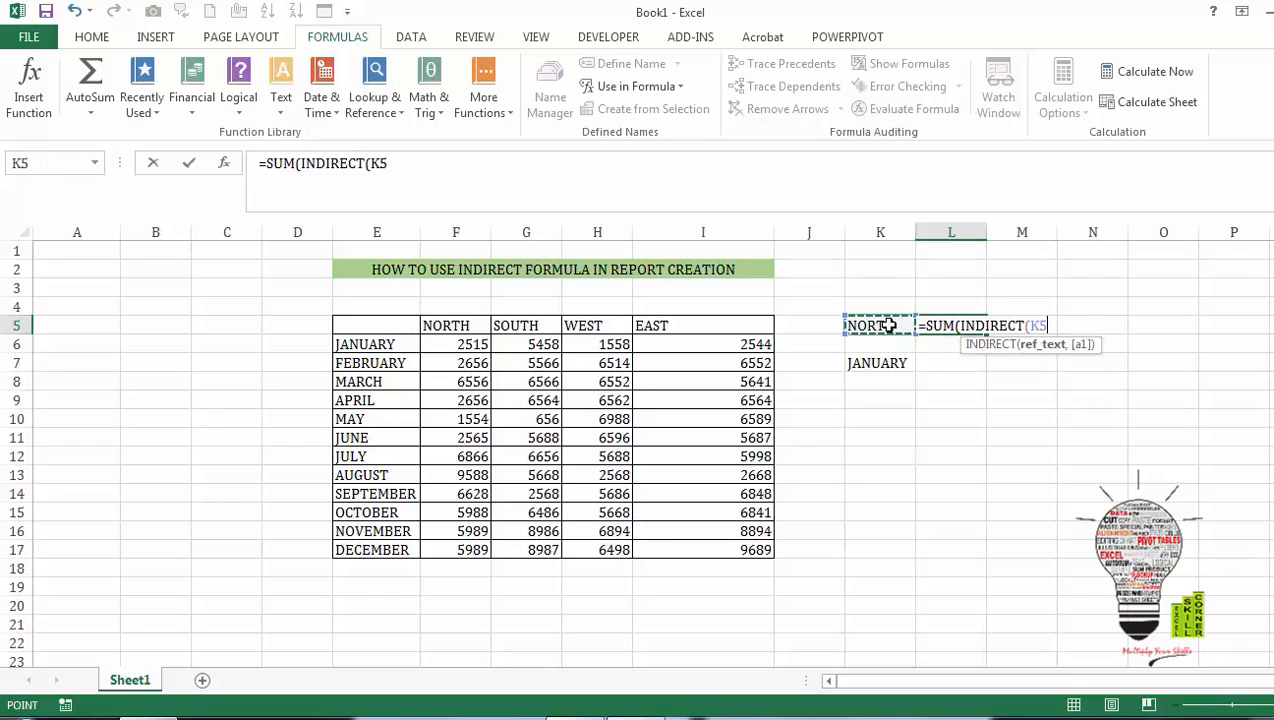
{"action": "type", "text": ")"}
{"action": "key", "text": "Return"}
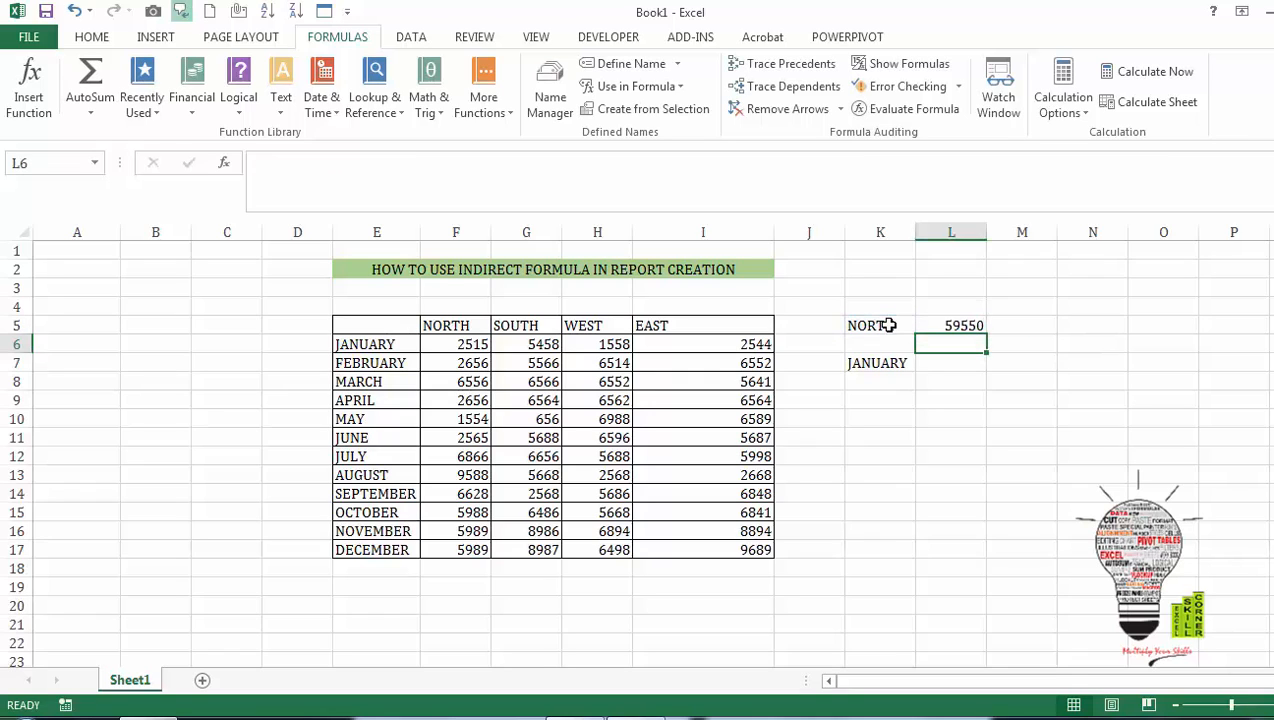
Step: Select the NORTH figures F6:F17 to compare their sum with the total in L5
{"action": "left_click", "coordinate": [888, 326]}
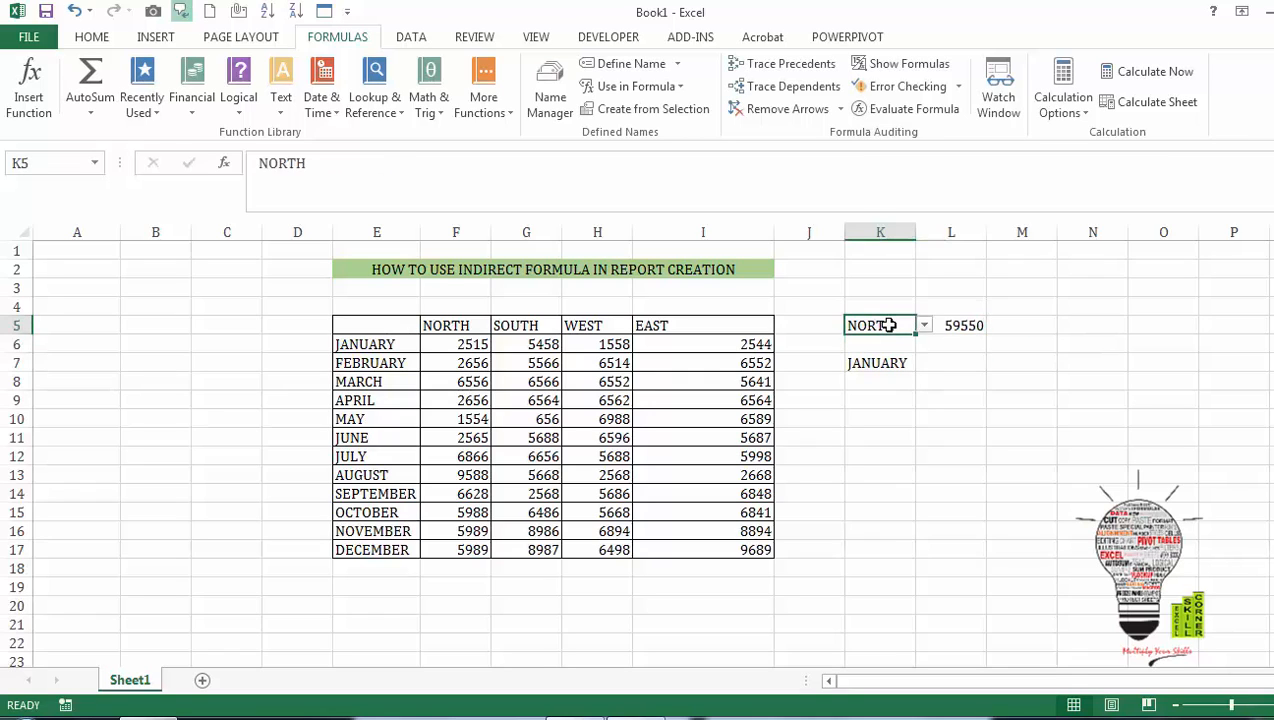
{"action": "key", "text": "Right"}
{"action": "left_click", "coordinate": [888, 326]}
{"action": "key", "text": "Left"}
{"action": "key", "text": "Left"}
{"action": "key", "text": "Left"}
{"action": "key", "text": "Left"}
{"action": "key", "text": "Left"}
{"action": "key", "text": "Left"}
{"action": "key", "text": "Right"}
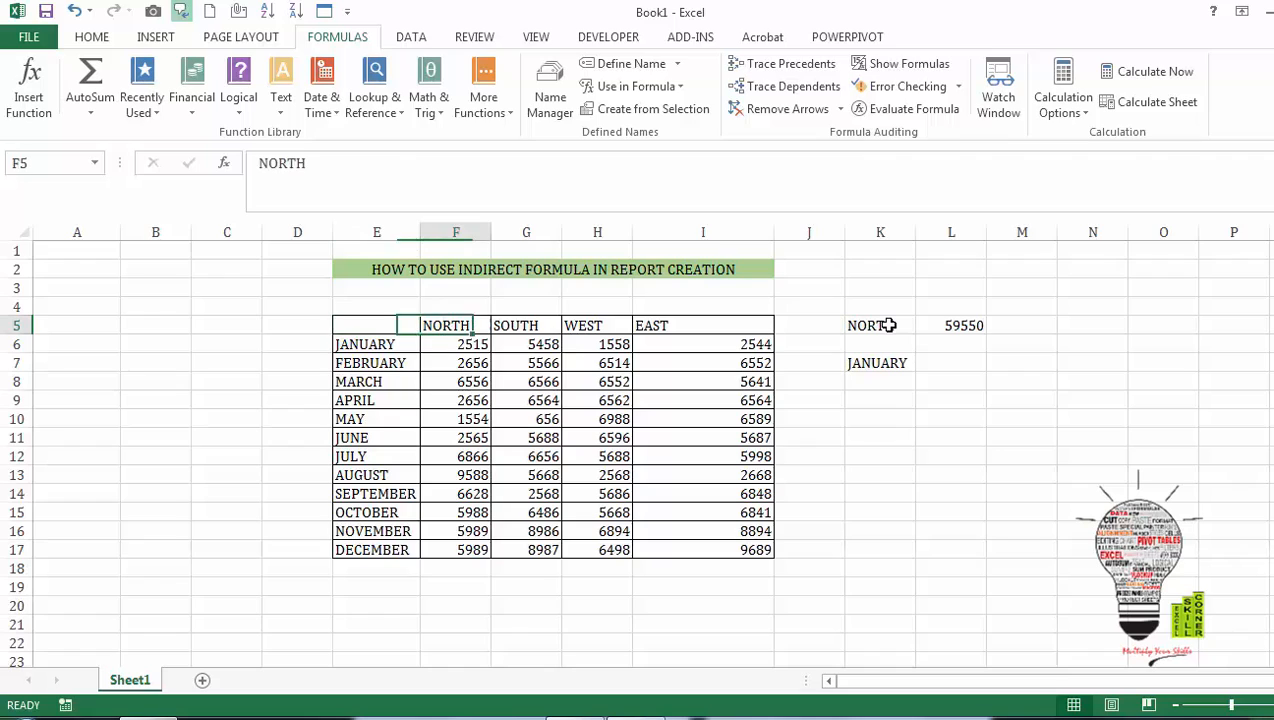
{"action": "key", "text": "Down"}
{"action": "key", "text": "ctrl+shift+Down"}
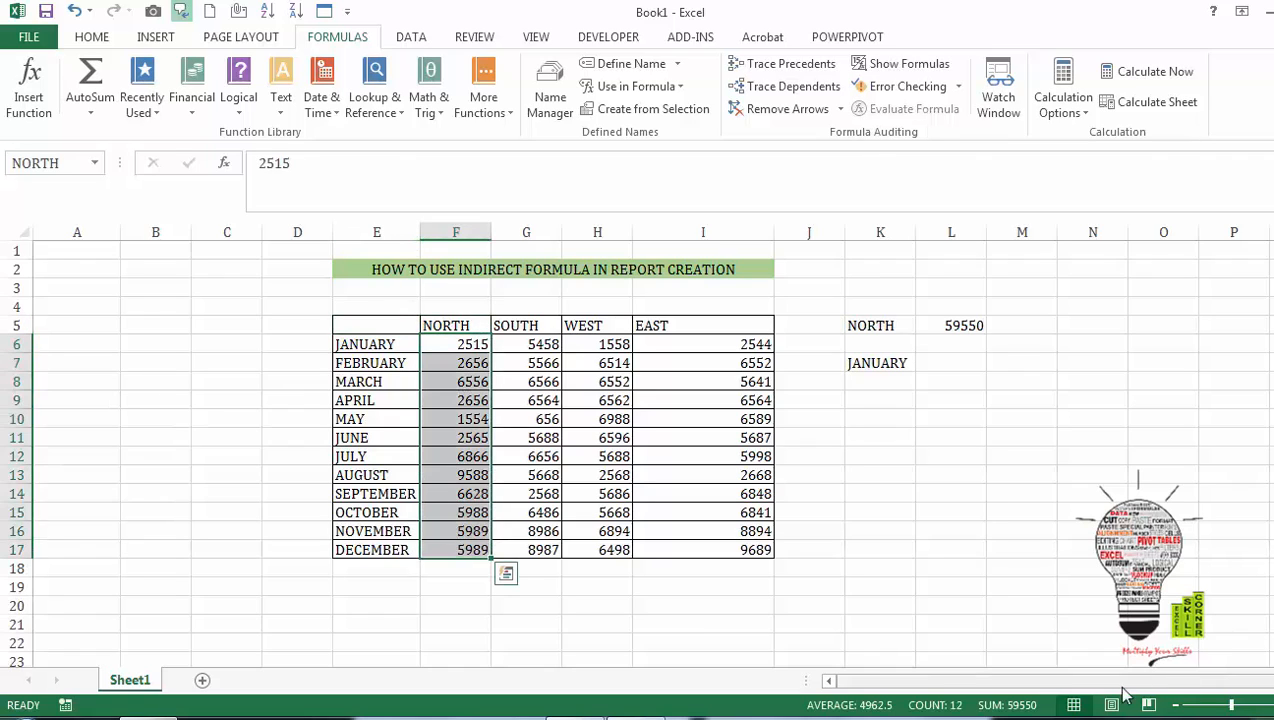
Step: Copy the SUM(INDIRECT) formula from L5 into L7 so that it totals the month chosen in K7
{"action": "key", "text": "Right"}
{"action": "key", "text": "Right"}
{"action": "key", "text": "Right"}
{"action": "key", "text": "Right"}
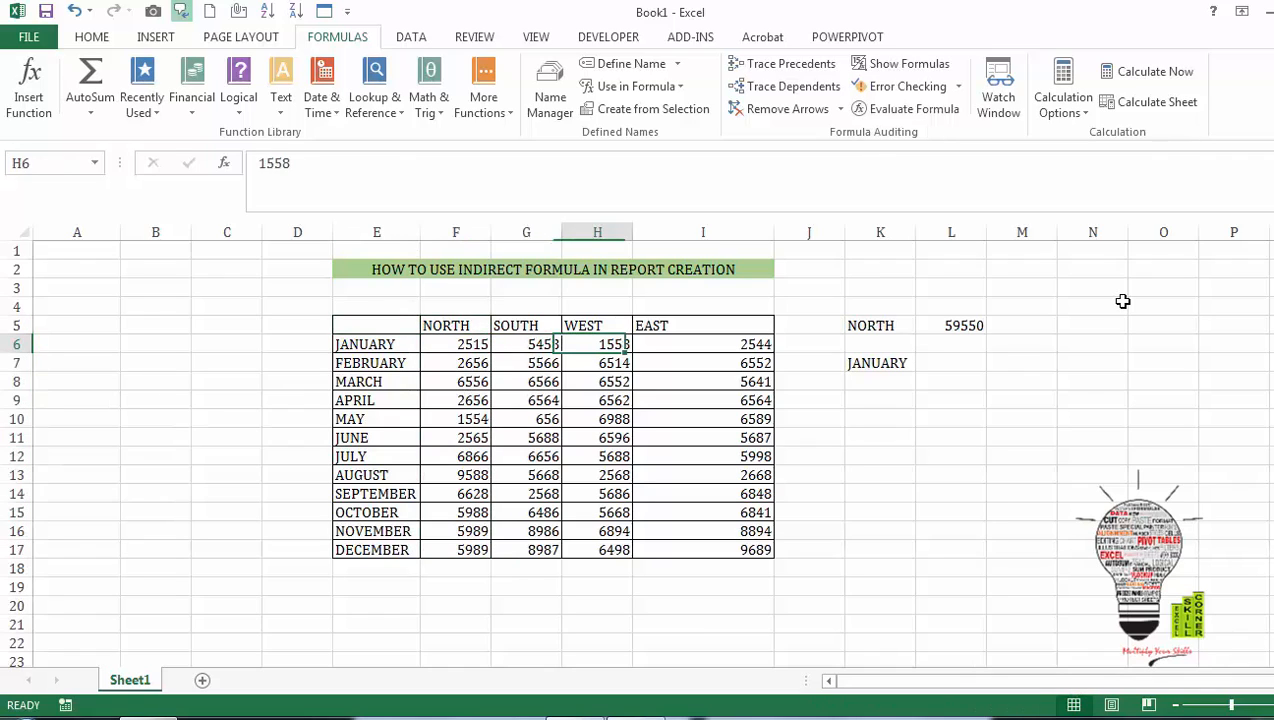
{"action": "key", "text": "Down"}
{"action": "key", "text": "Right"}
{"action": "key", "text": "Right"}
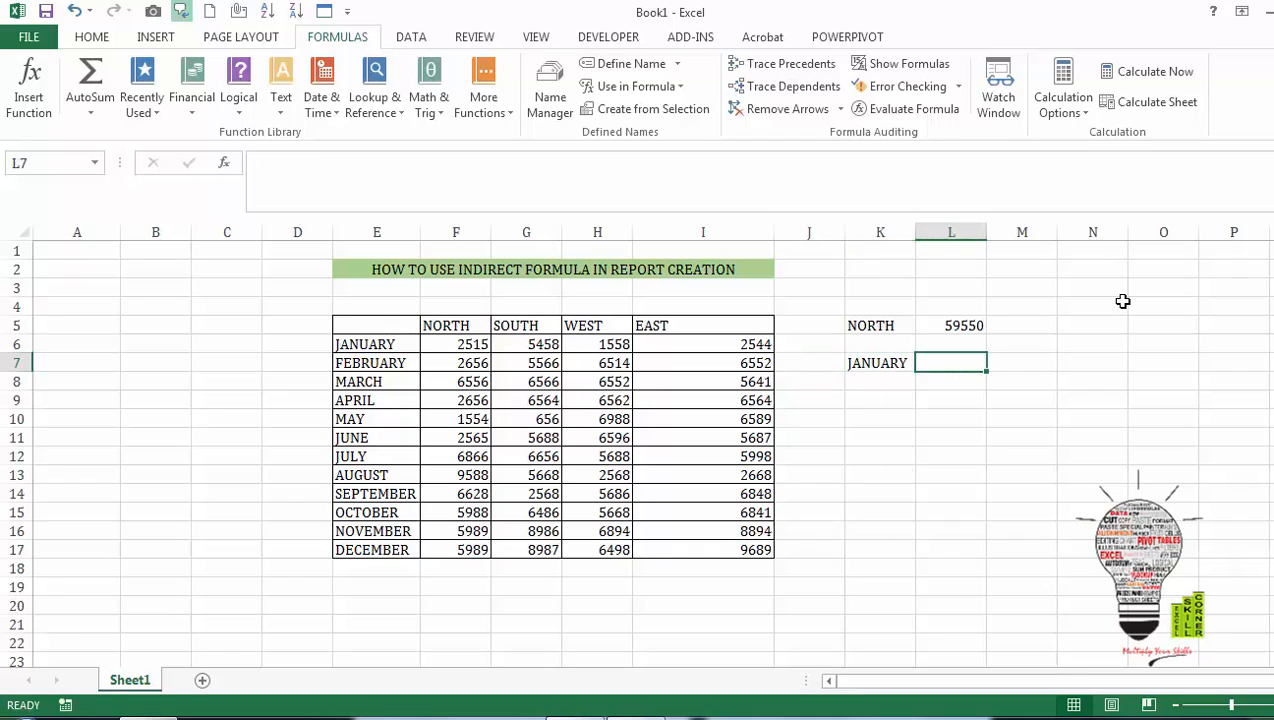
{"action": "key", "text": "Up"}
{"action": "key", "text": "Up"}
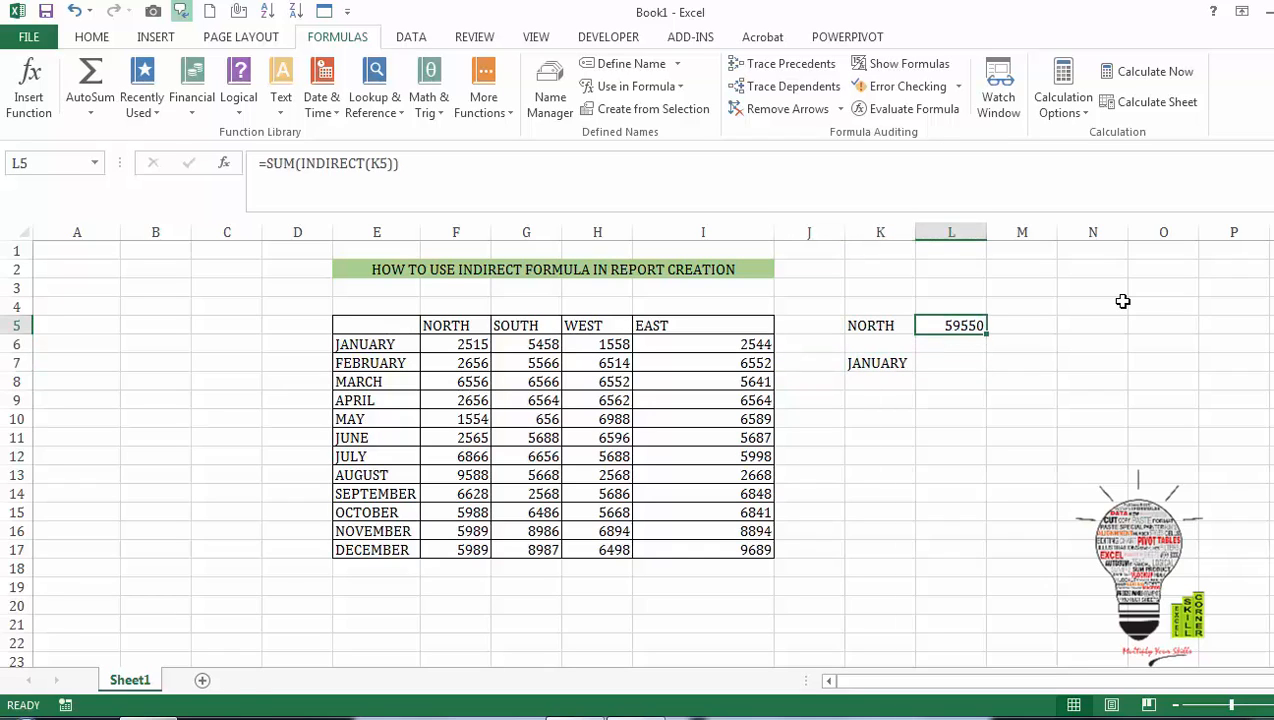
{"action": "key", "text": "ctrl+c"}
{"action": "key", "text": "Down"}
{"action": "key", "text": "Down"}
{"action": "key", "text": "ctrl+v"}
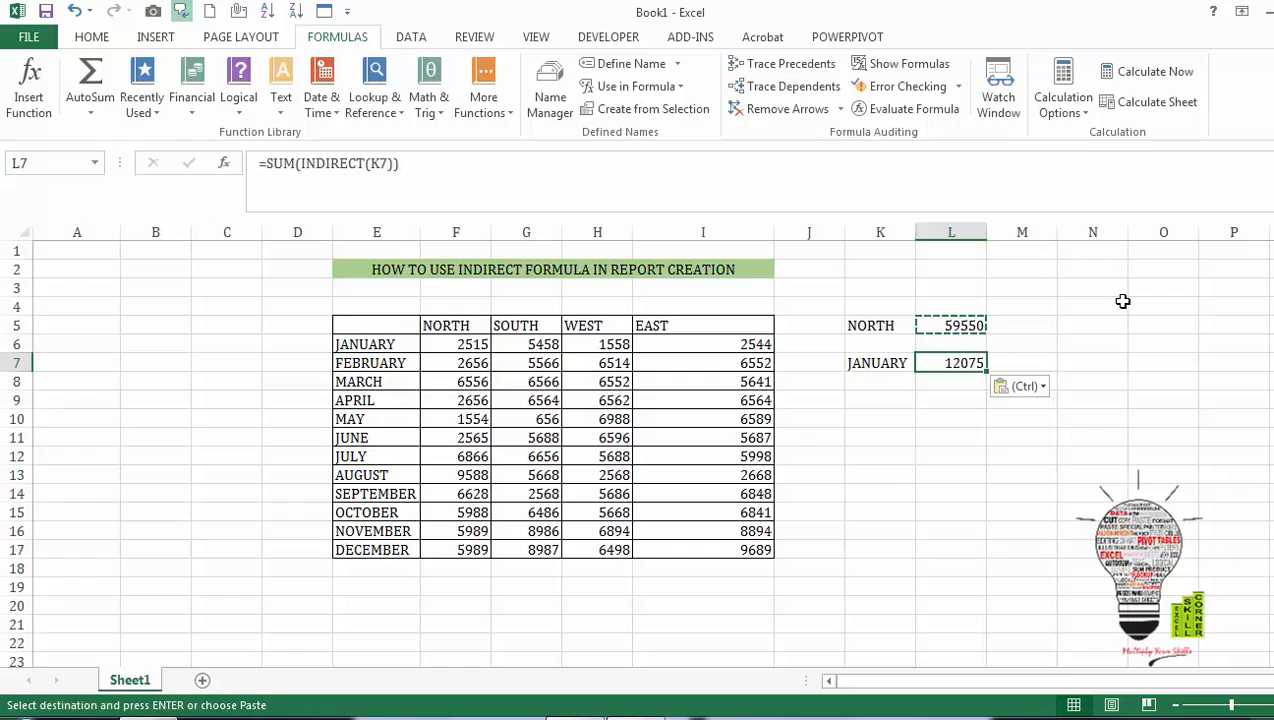
Step: Select the JANUARY figures F6:I6 to compare their sum with L7, and clear the pending copy selection
{"action": "key", "text": "Left"}
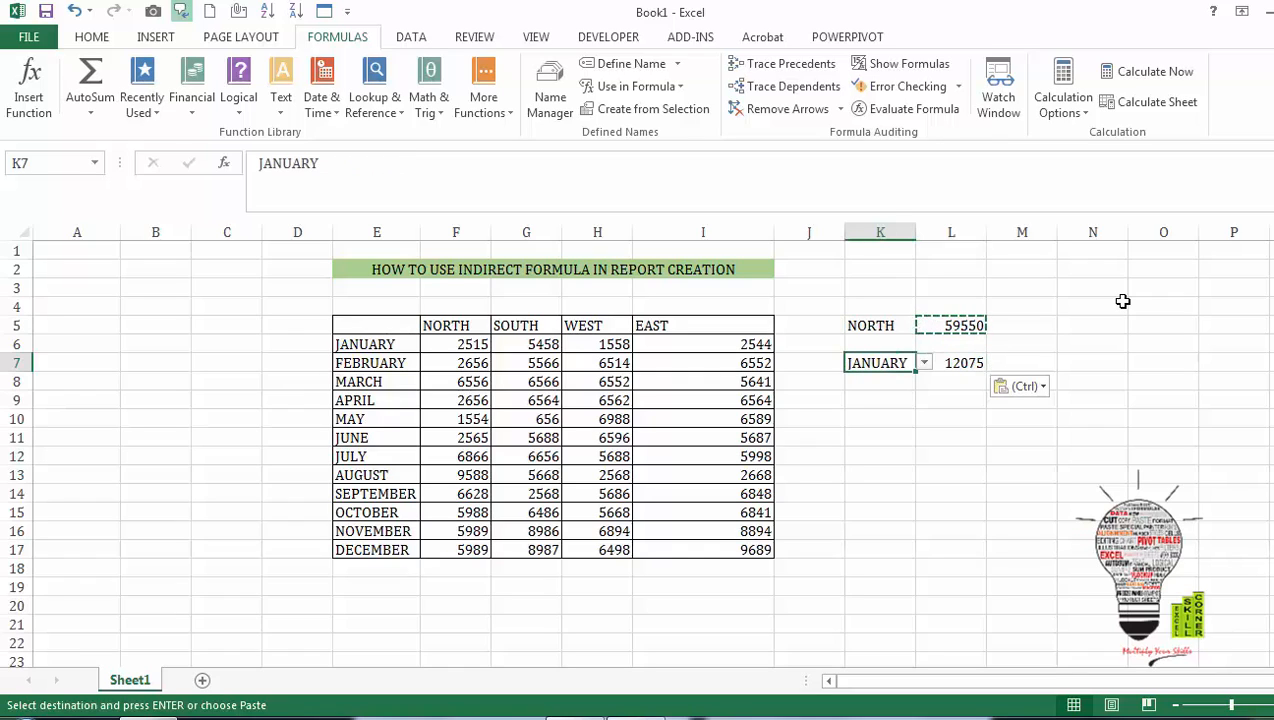
{"action": "key", "text": "Right"}
{"action": "key", "text": "Left"}
{"action": "key", "text": "Left"}
{"action": "key", "text": "Left"}
{"action": "key", "text": "Left"}
{"action": "key", "text": "Left"}
{"action": "key", "text": "Left"}
{"action": "key", "text": "Left"}
{"action": "key", "text": "Left"}
{"action": "key", "text": "Left"}
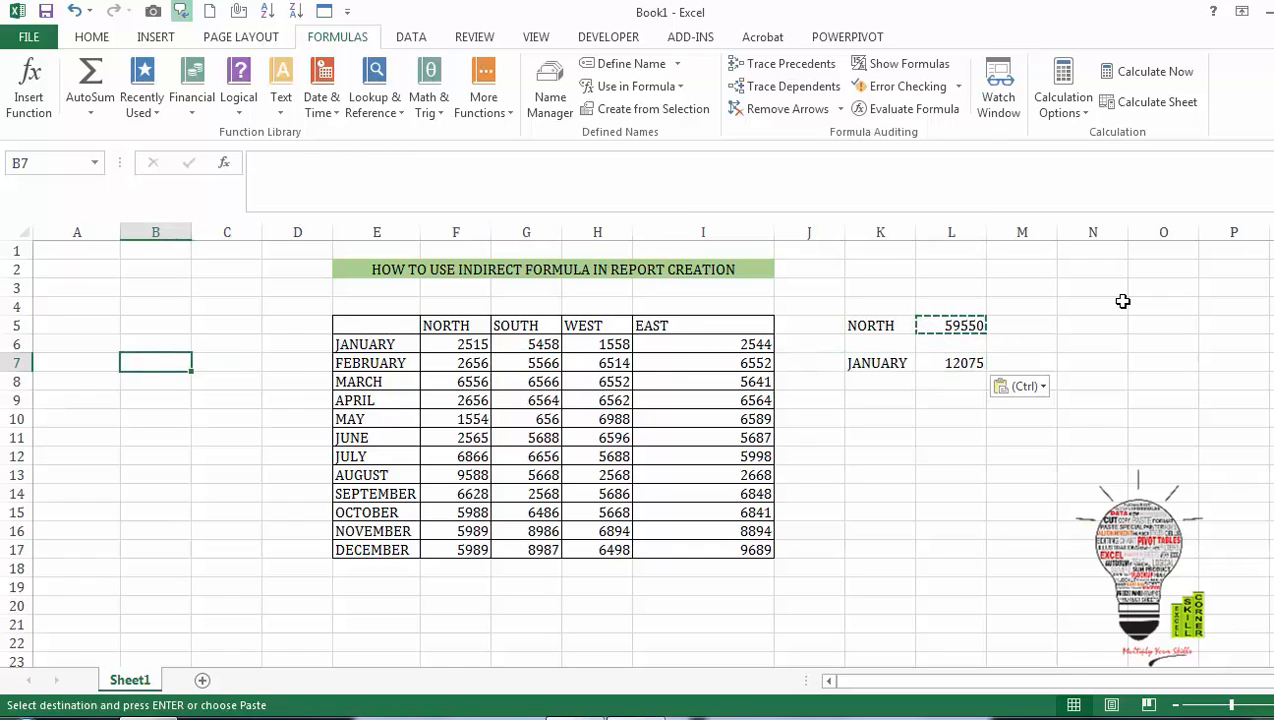
{"action": "key", "text": "Right"}
{"action": "key", "text": "Right"}
{"action": "key", "text": "Up"}
{"action": "key", "text": "Right"}
{"action": "key", "text": "Right"}
{"action": "key", "text": "ctrl+shift+Right"}
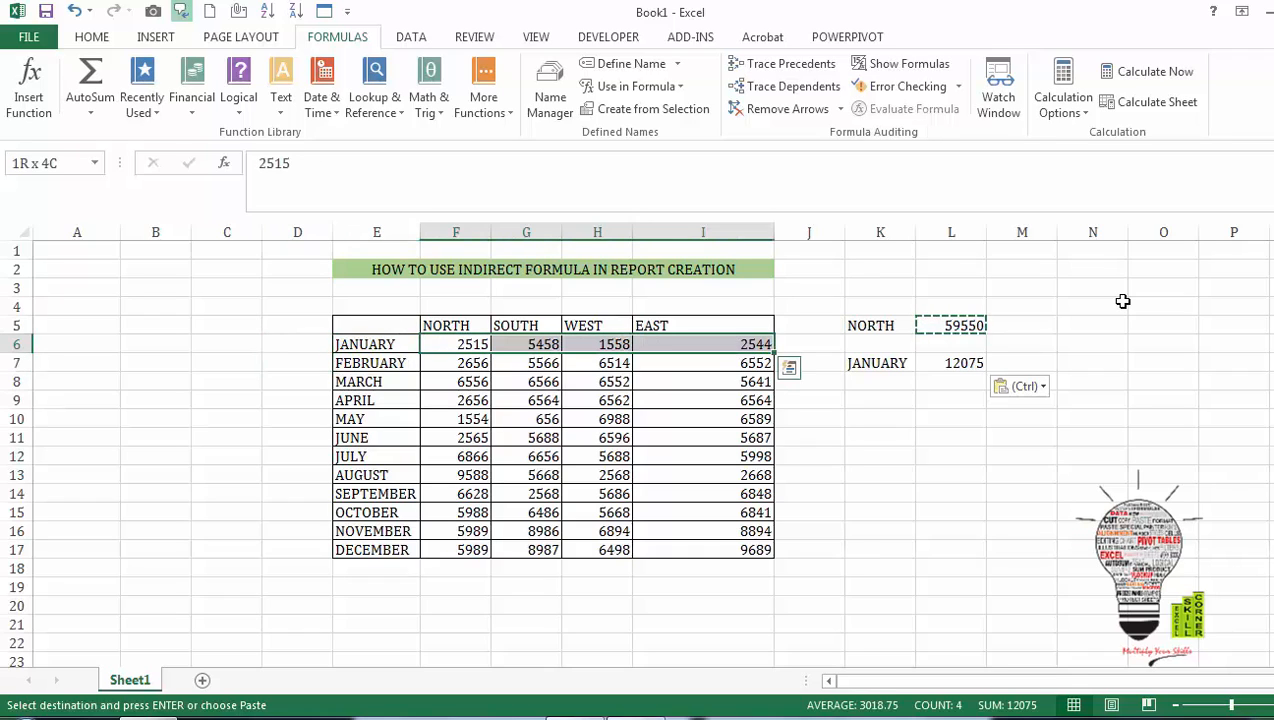
{"action": "key", "text": "Right"}
{"action": "key", "text": "Right"}
{"action": "key", "text": "Escape"}
Step: Choose WEST from the division drop-down list in K5
{"action": "key", "text": "Right"}
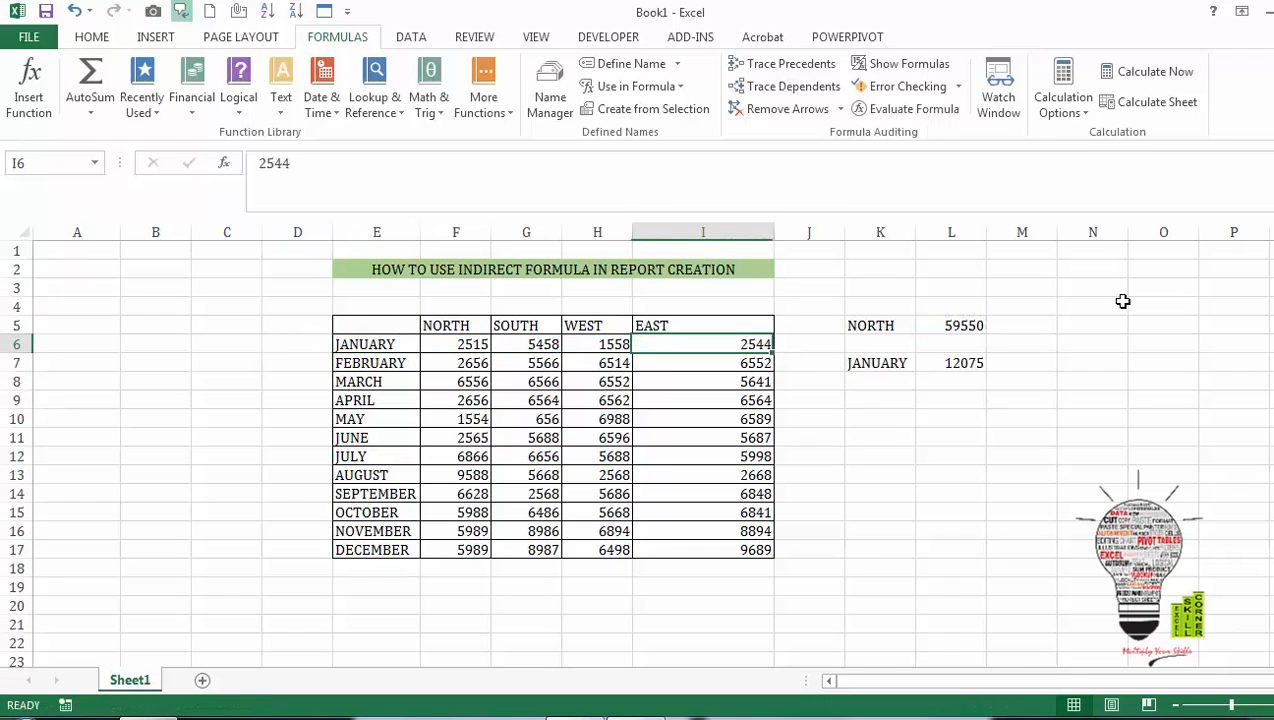
{"action": "key", "text": "Right"}
{"action": "key", "text": "Right"}
{"action": "key", "text": "Up"}
{"action": "key", "text": "alt+Down"}
{"action": "key", "text": "Down"}
{"action": "key", "text": "Down"}
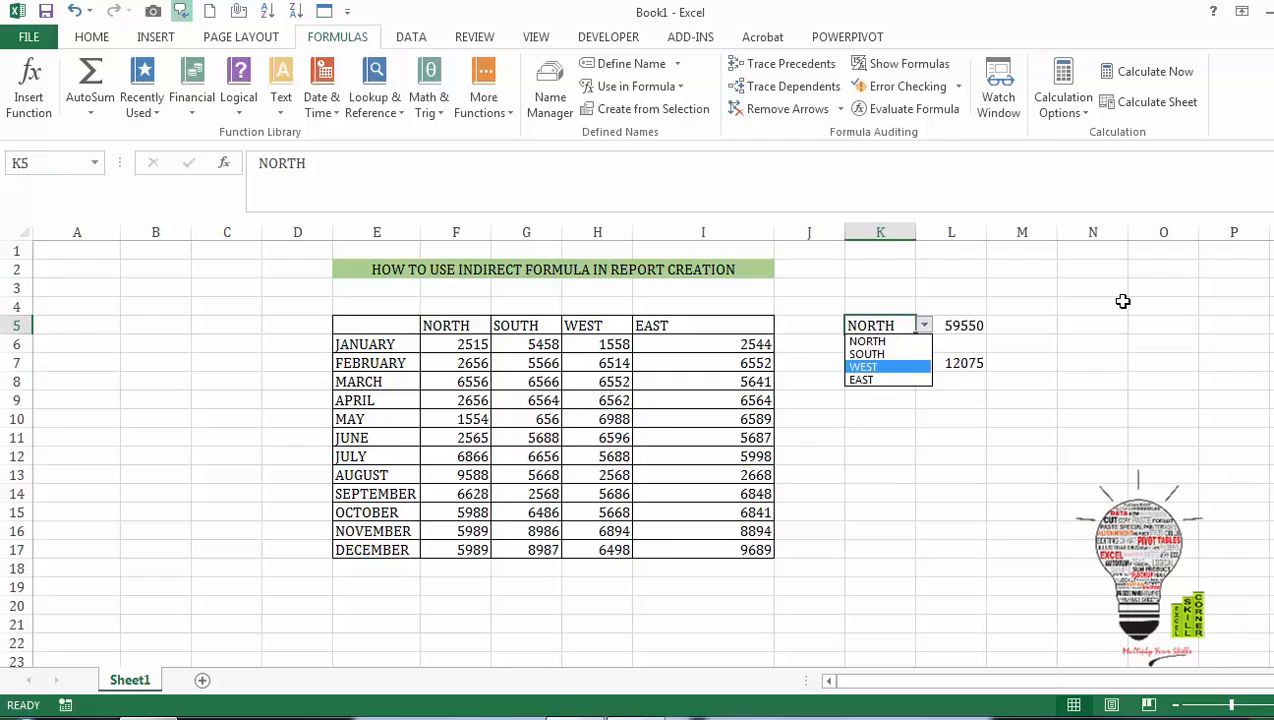
{"action": "key", "text": "Return"}
Step: Choose FEBRUARY from the month drop-down list in K7
{"action": "key", "text": "Down"}
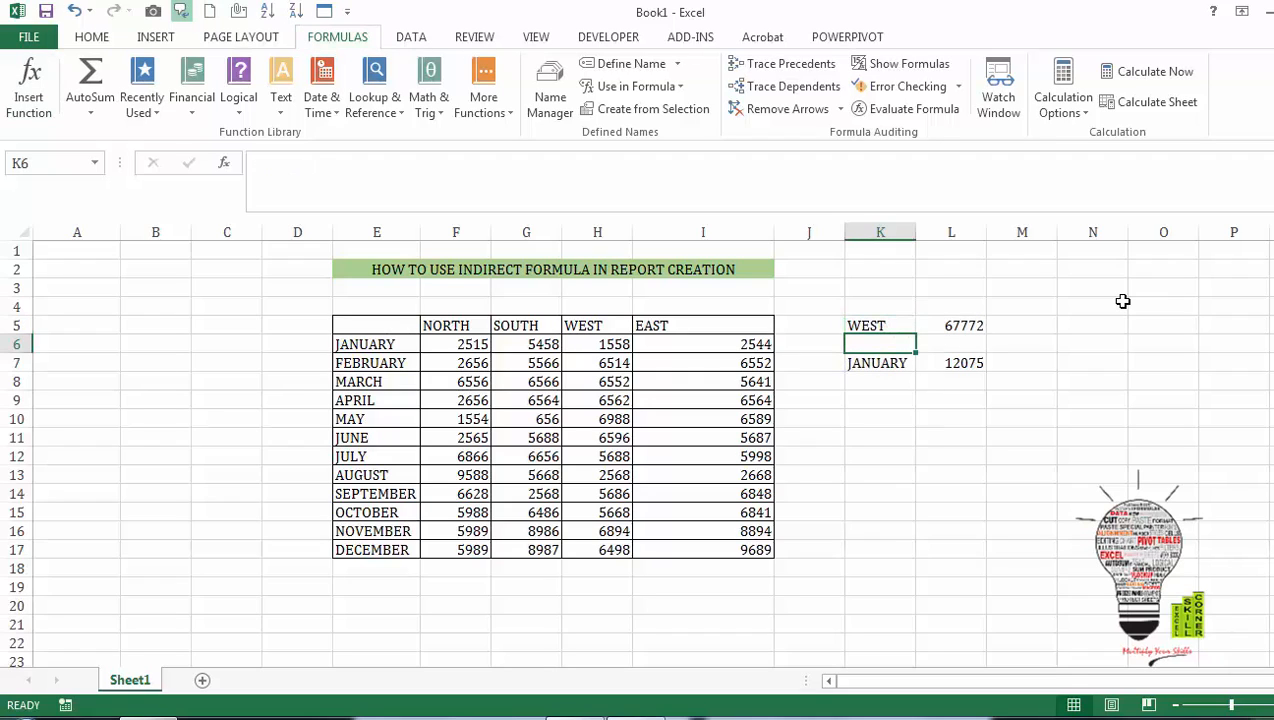
{"action": "key", "text": "Down"}
{"action": "key", "text": "alt+Down"}
{"action": "key", "text": "Down"}
{"action": "key", "text": "Return"}
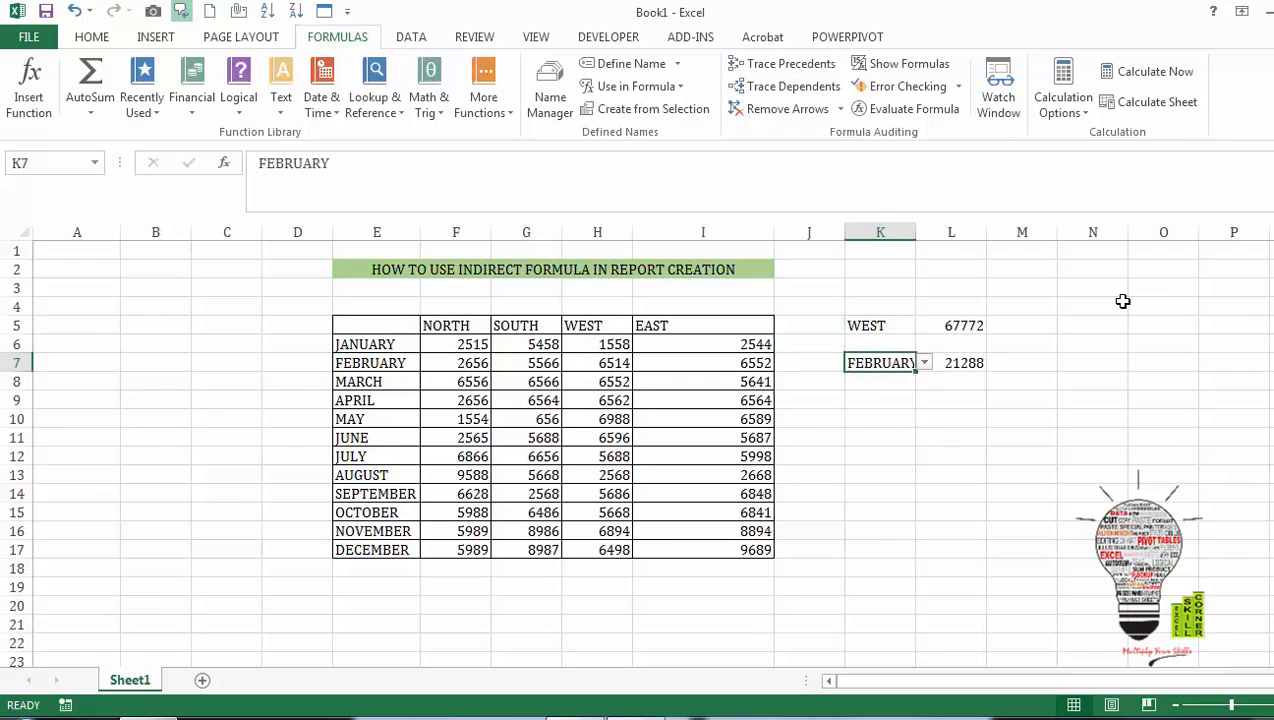
Step: Switch the month in K7 to APRIL from its drop-down list
{"action": "key", "text": "alt+Down"}
{"action": "key", "text": "Down"}
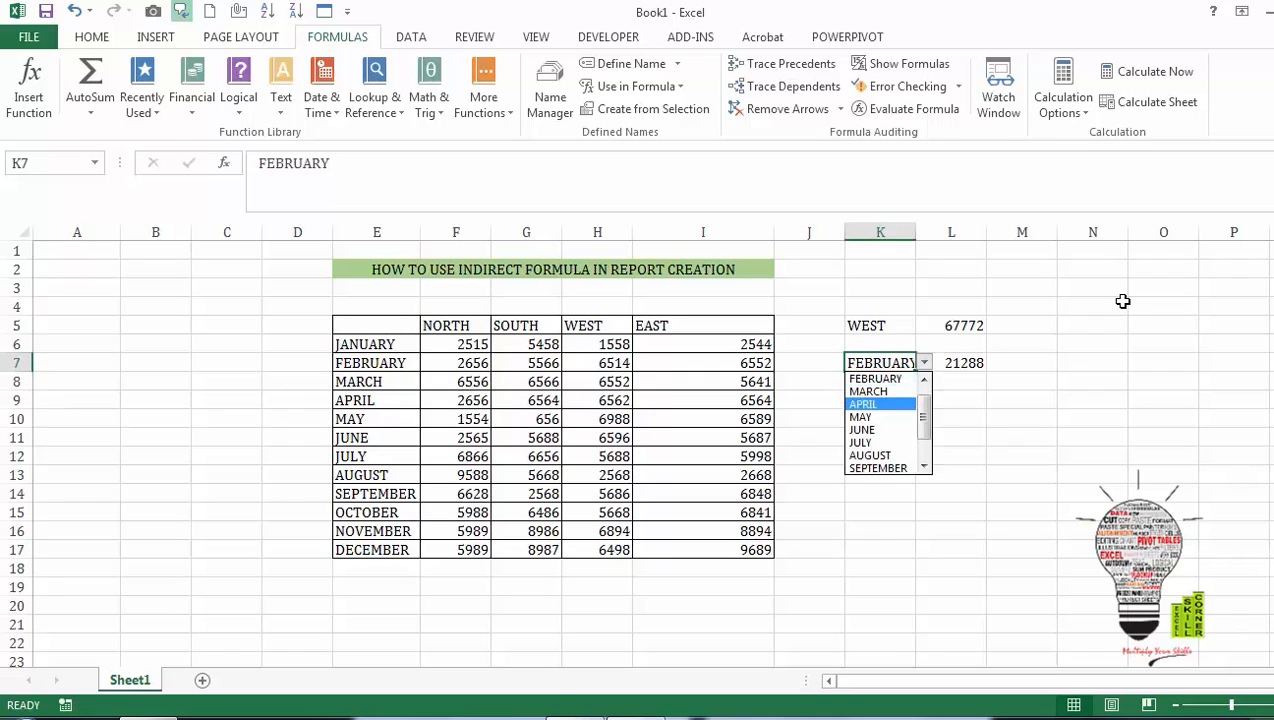
{"action": "key", "text": "Escape"}
{"action": "key", "text": "alt+Down"}
{"action": "key", "text": "Down"}
{"action": "key", "text": "Down"}
{"action": "key", "text": "Return"}
Step: Set the month in K7 to AUGUST from its drop-down list
{"action": "key", "text": "alt+Down"}
{"action": "key", "text": "Down"}
{"action": "key", "text": "Down"}
{"action": "key", "text": "Down"}
{"action": "key", "text": "Down"}
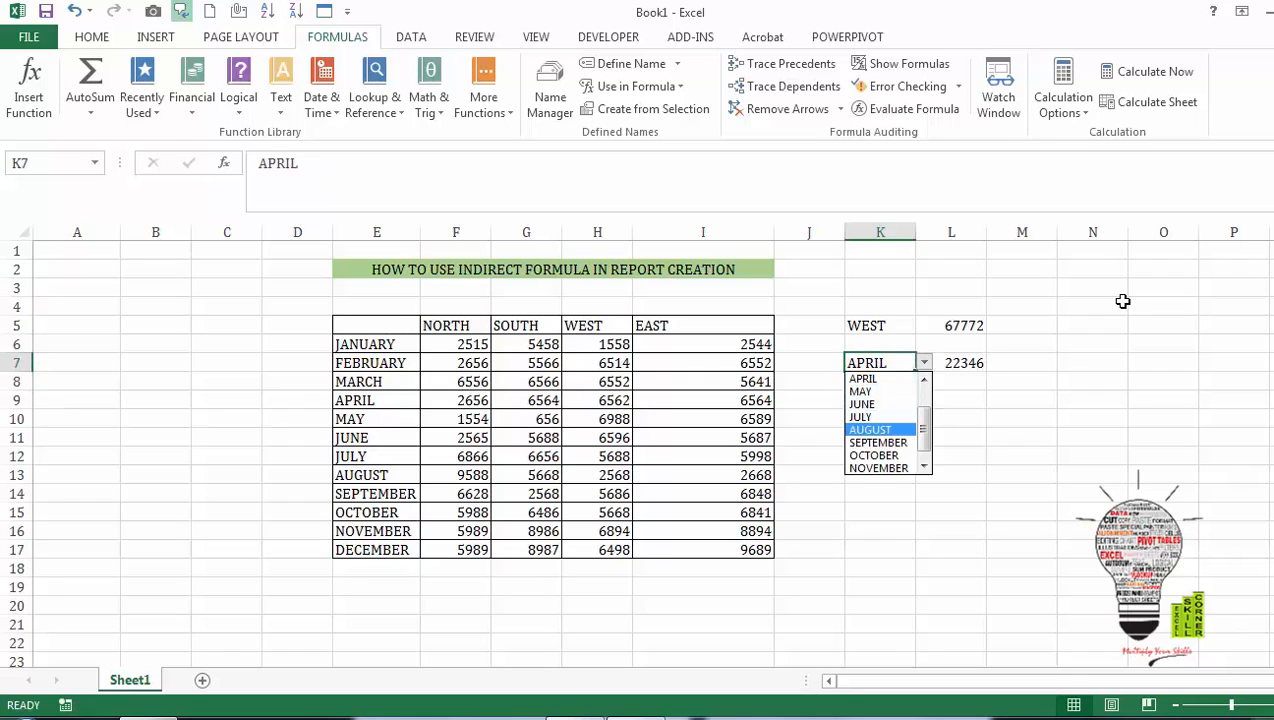
{"action": "key", "text": "Return"}
Step: Enter the label SPECIFIED SALES in K10 and autofit the width of column K
{"action": "key", "text": "Right"}
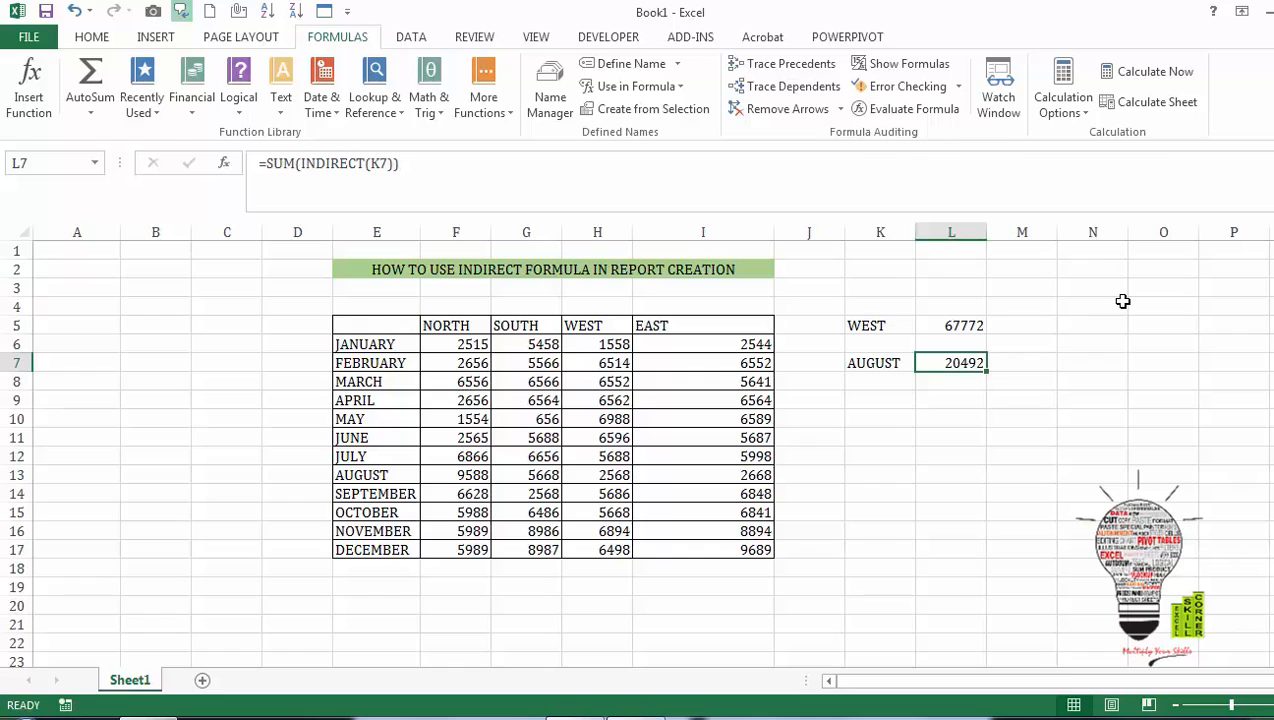
{"action": "key", "text": "Up"}
{"action": "key", "text": "Up"}
{"action": "key", "text": "Up"}
{"action": "key", "text": "Down"}
{"action": "key", "text": "Down"}
{"action": "key", "text": "Down"}
{"action": "key", "text": "Down"}
{"action": "key", "text": "Down"}
{"action": "key", "text": "Down"}
{"action": "key", "text": "Left"}
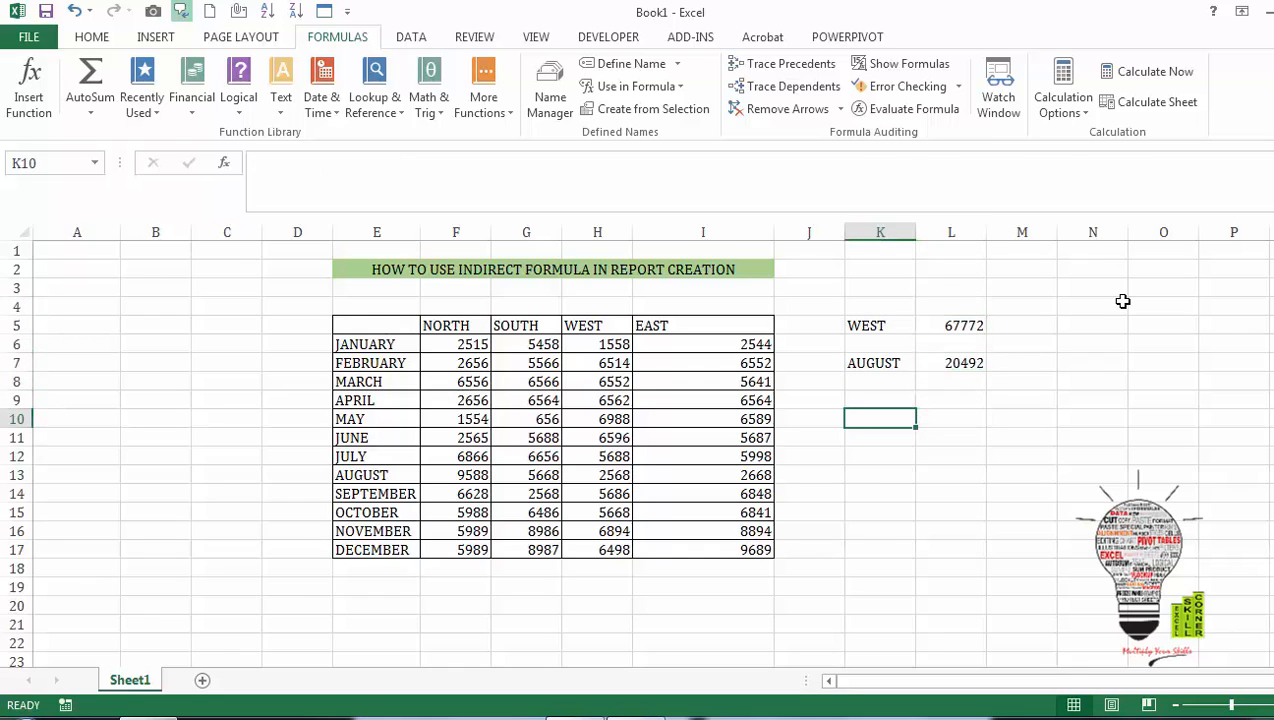
{"action": "type", "text": "SPECCI"}
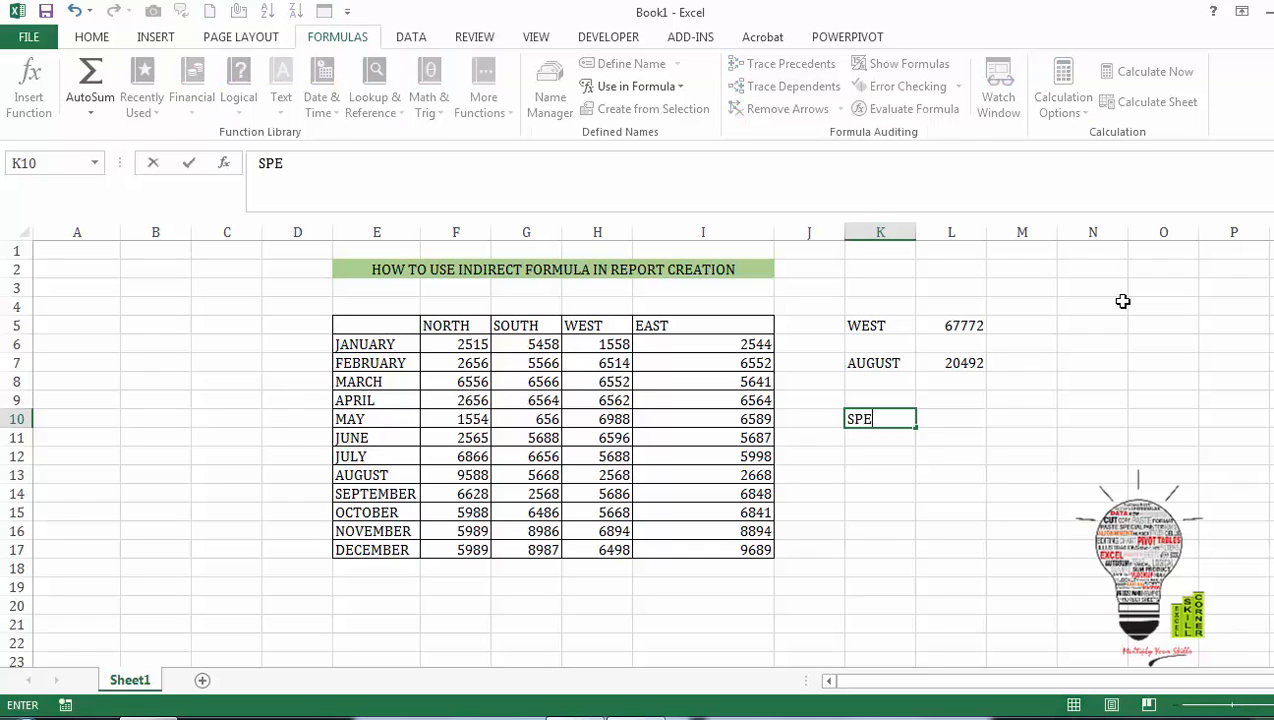
{"action": "key", "text": "BackSpace"}
{"action": "key", "text": "BackSpace"}
{"action": "key", "text": "BackSpace"}
{"action": "type", "text": "ECIFIED"}
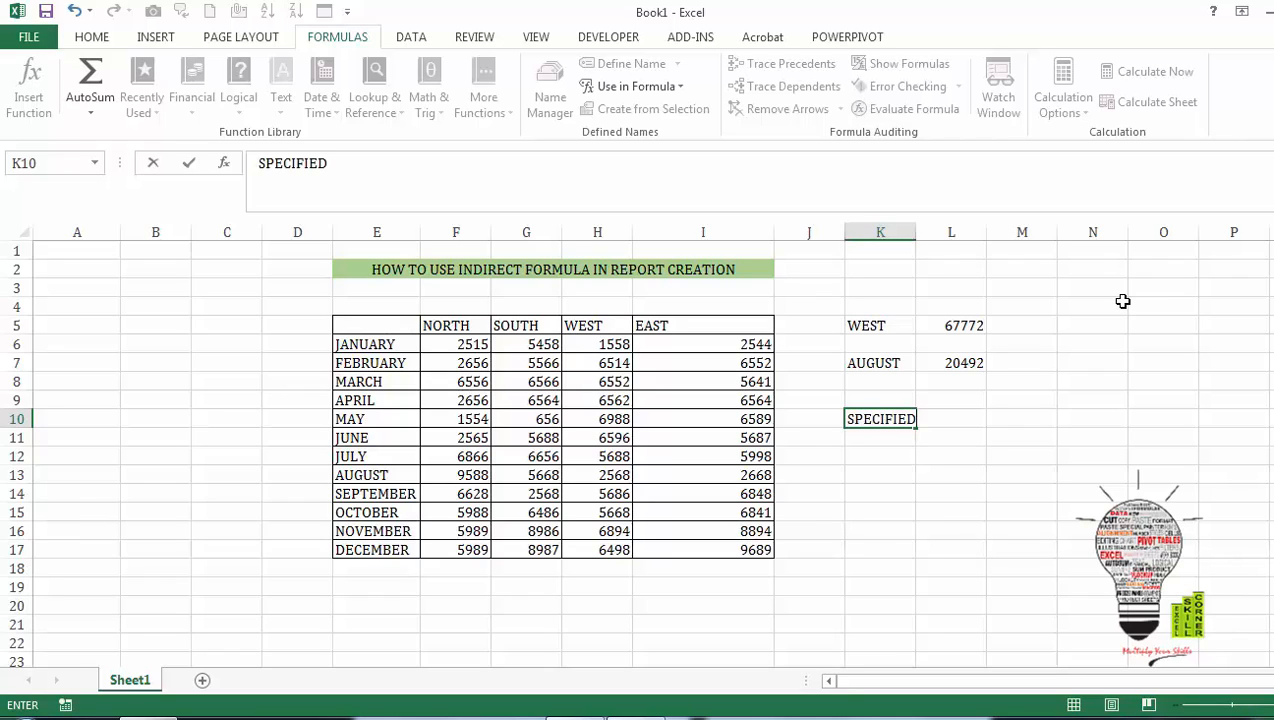
{"action": "type", "text": " SALES"}
{"action": "key", "text": "Return"}
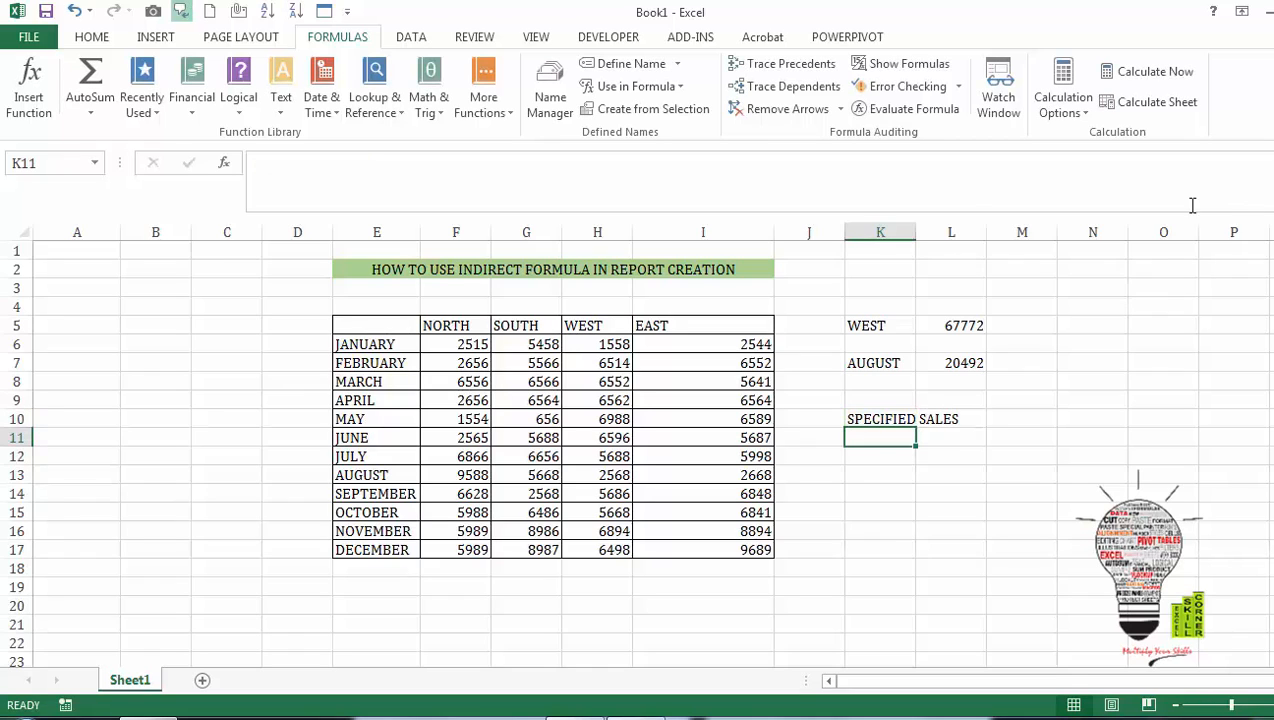
{"action": "double_click", "coordinate": [915, 232]}
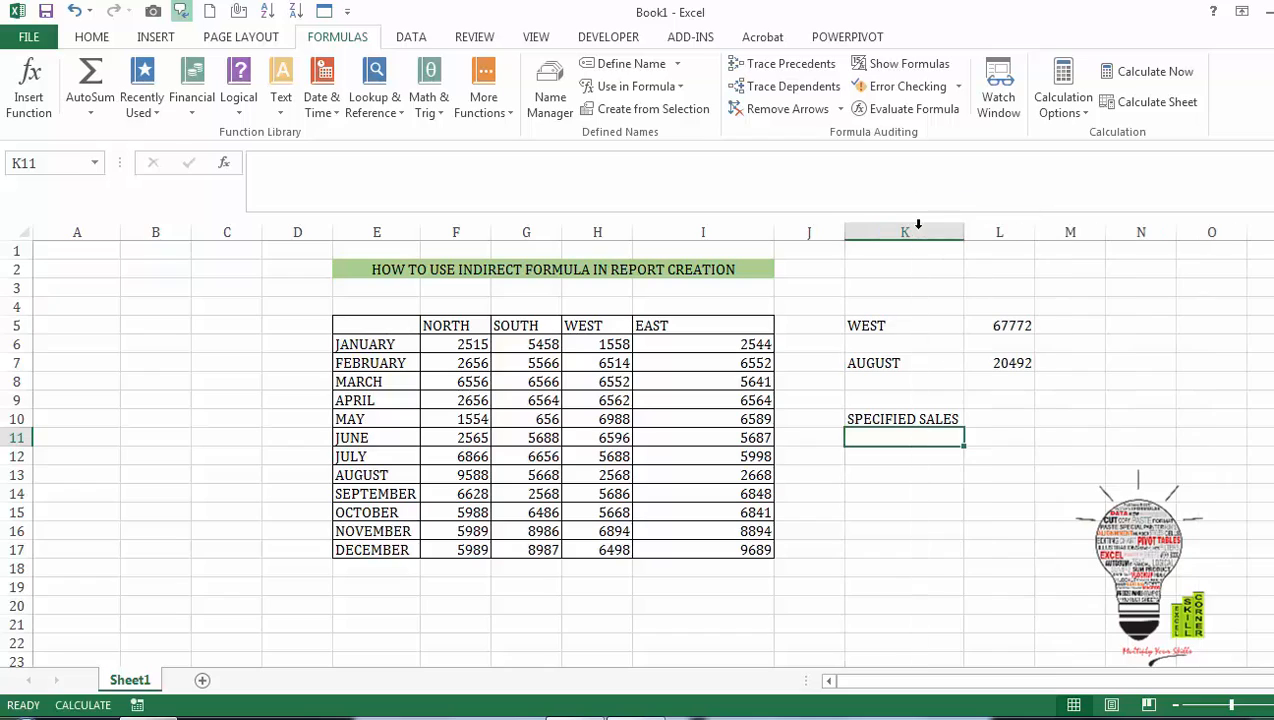
Step: Enter =INDIRECT(K5) INDIRECT(K7) in L11 to return the sales where the chosen division and month intersect
{"action": "key", "text": "Right"}
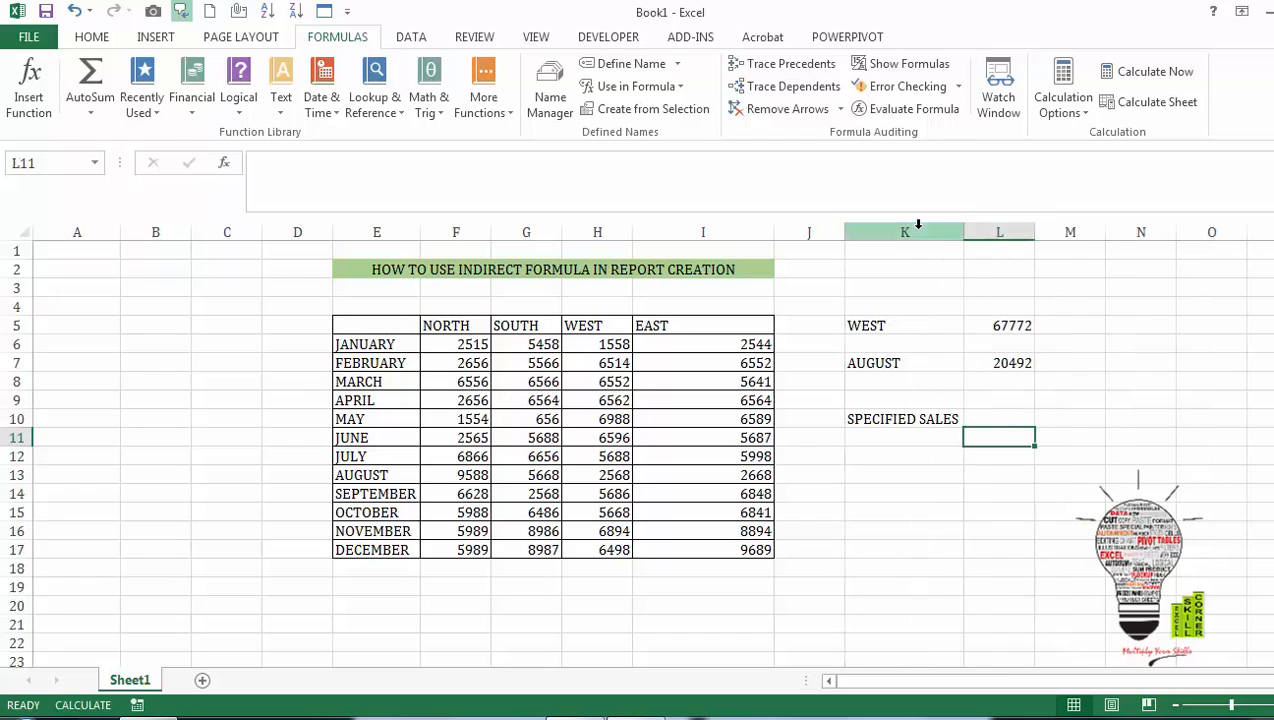
{"action": "type", "text": "="}
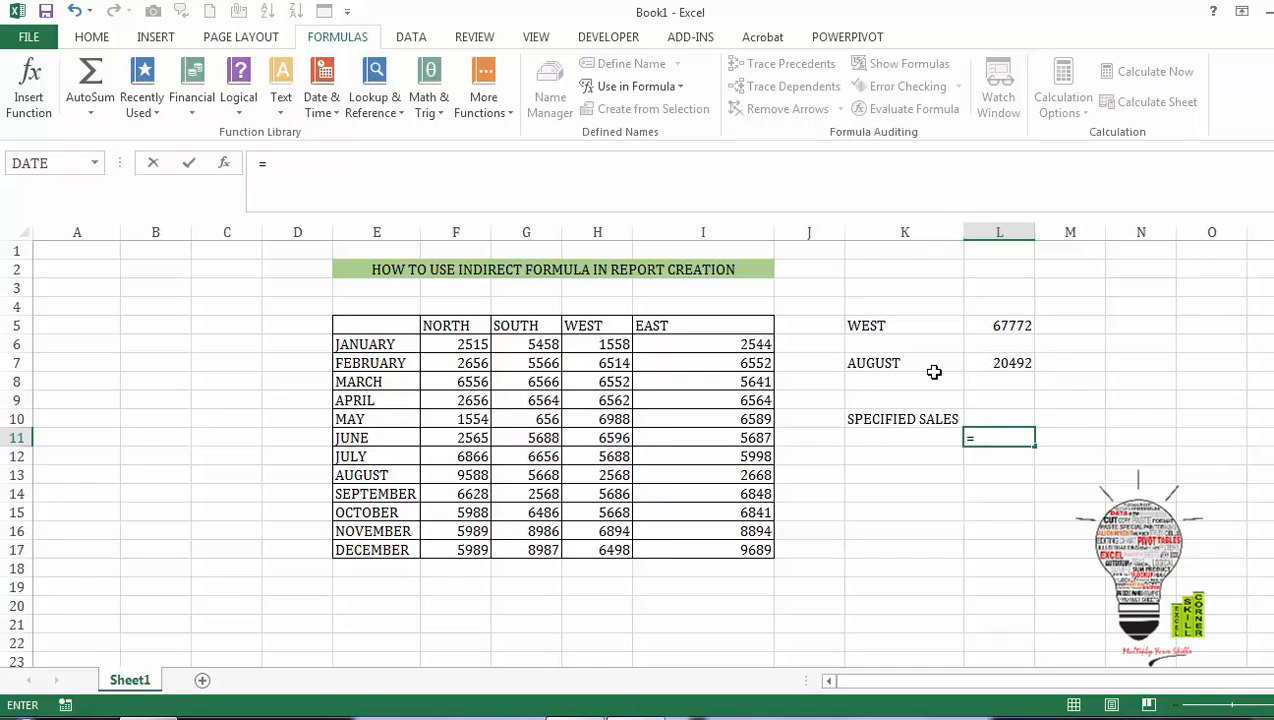
{"action": "type", "text": "INDO"}
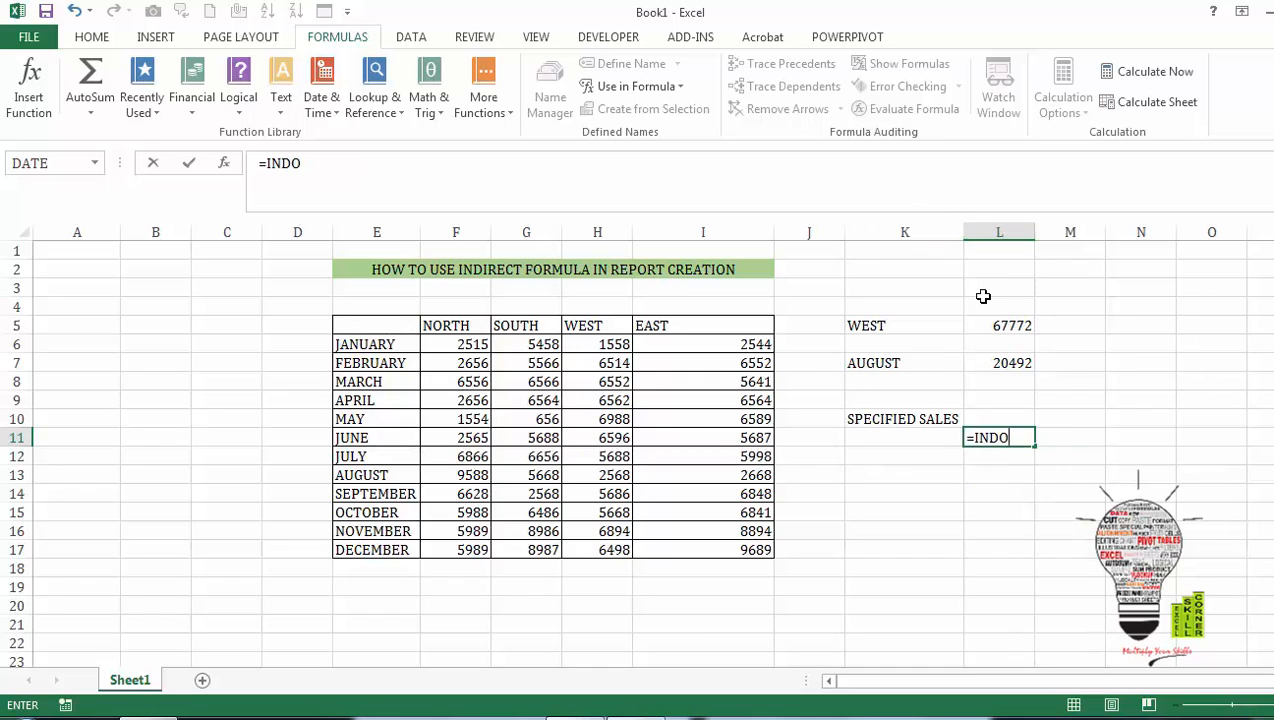
{"action": "key", "text": "BackSpace"}
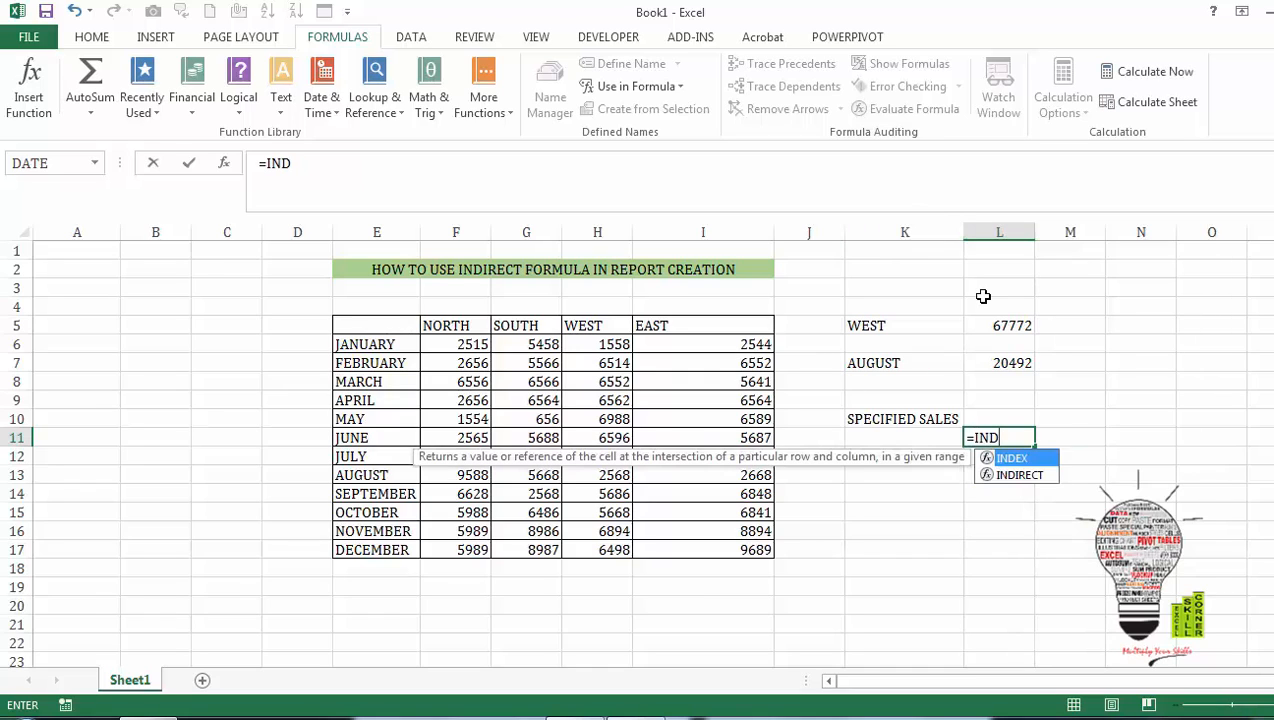
{"action": "double_click", "coordinate": [1019, 476]}
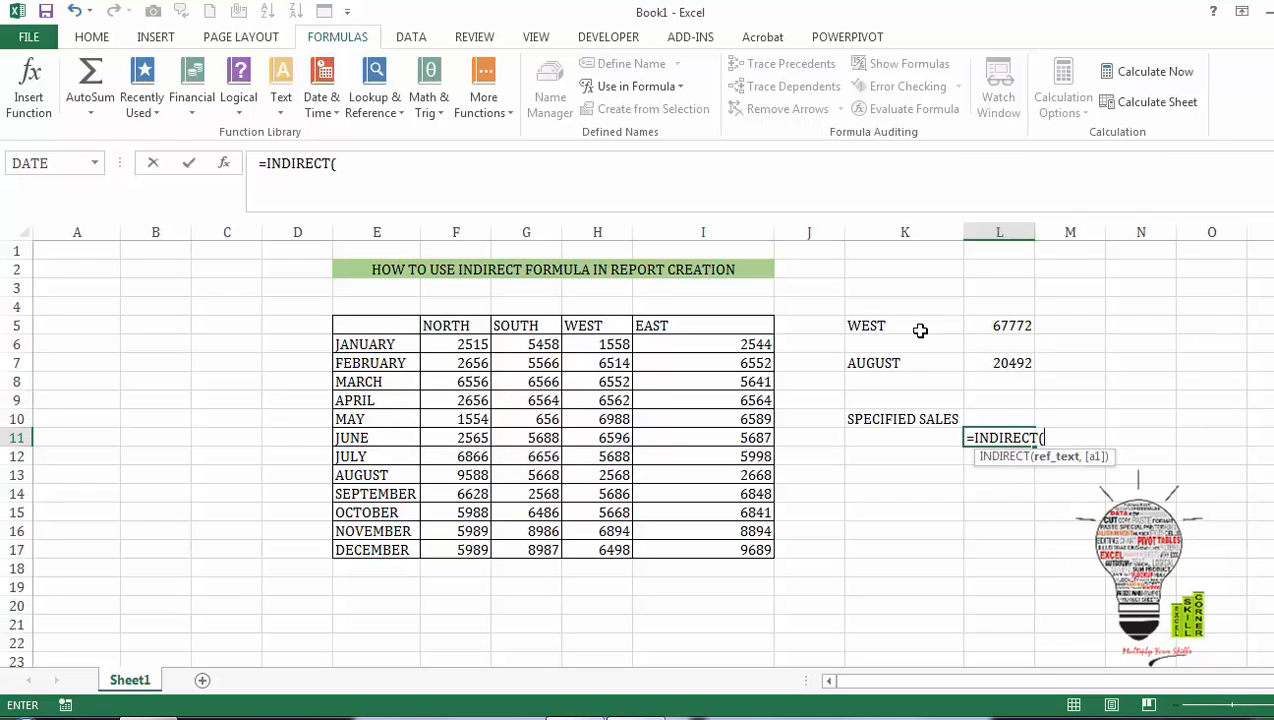
{"action": "left_click", "coordinate": [875, 326]}
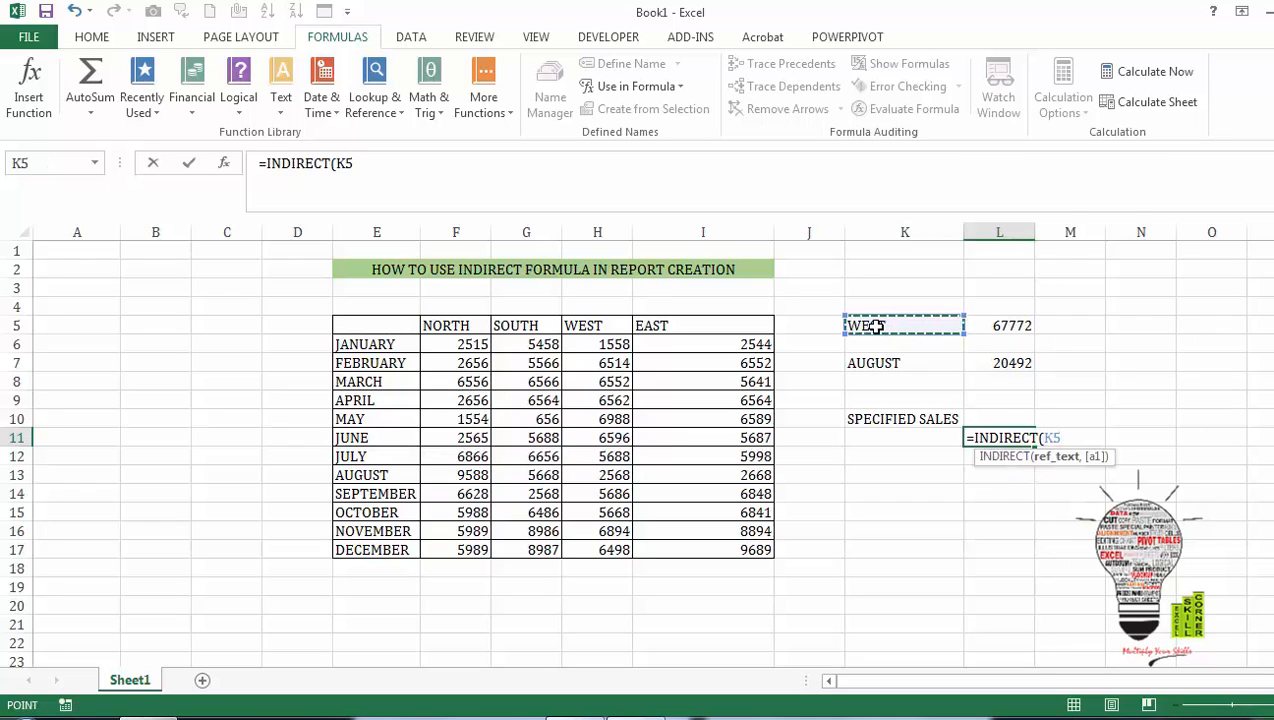
{"action": "type", "text": ")"}
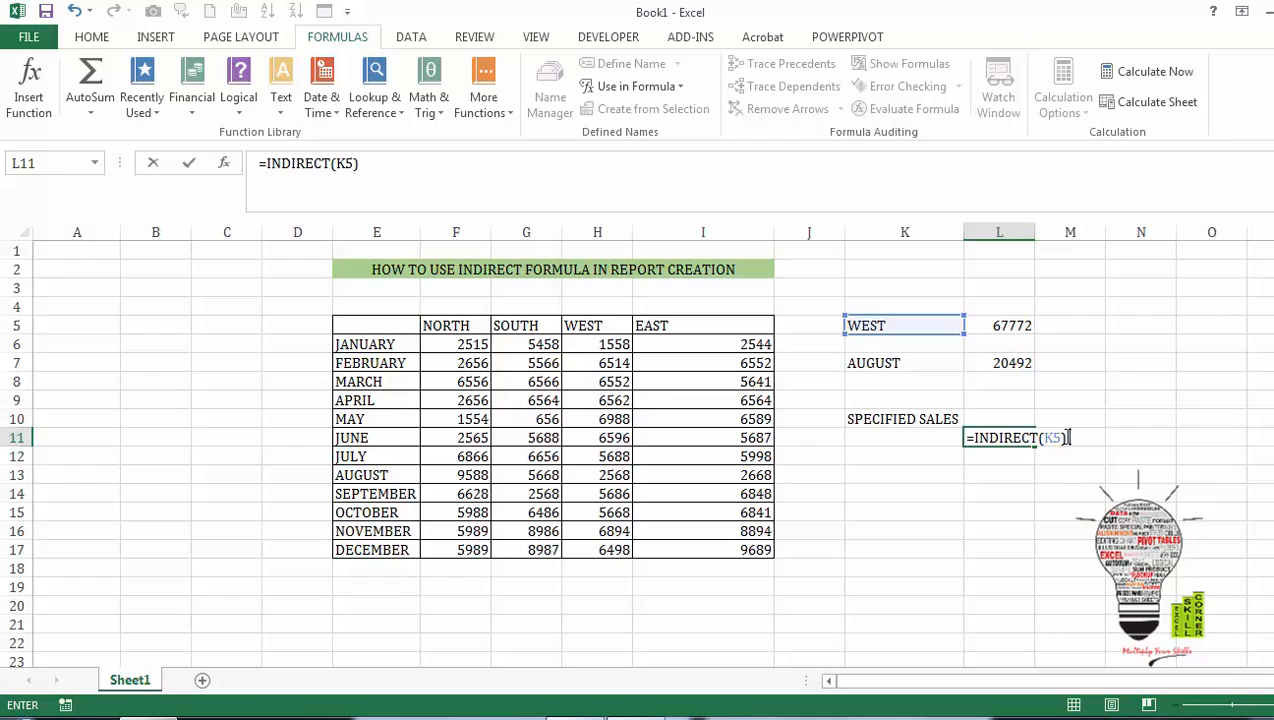
{"action": "type", "text": "IN"}
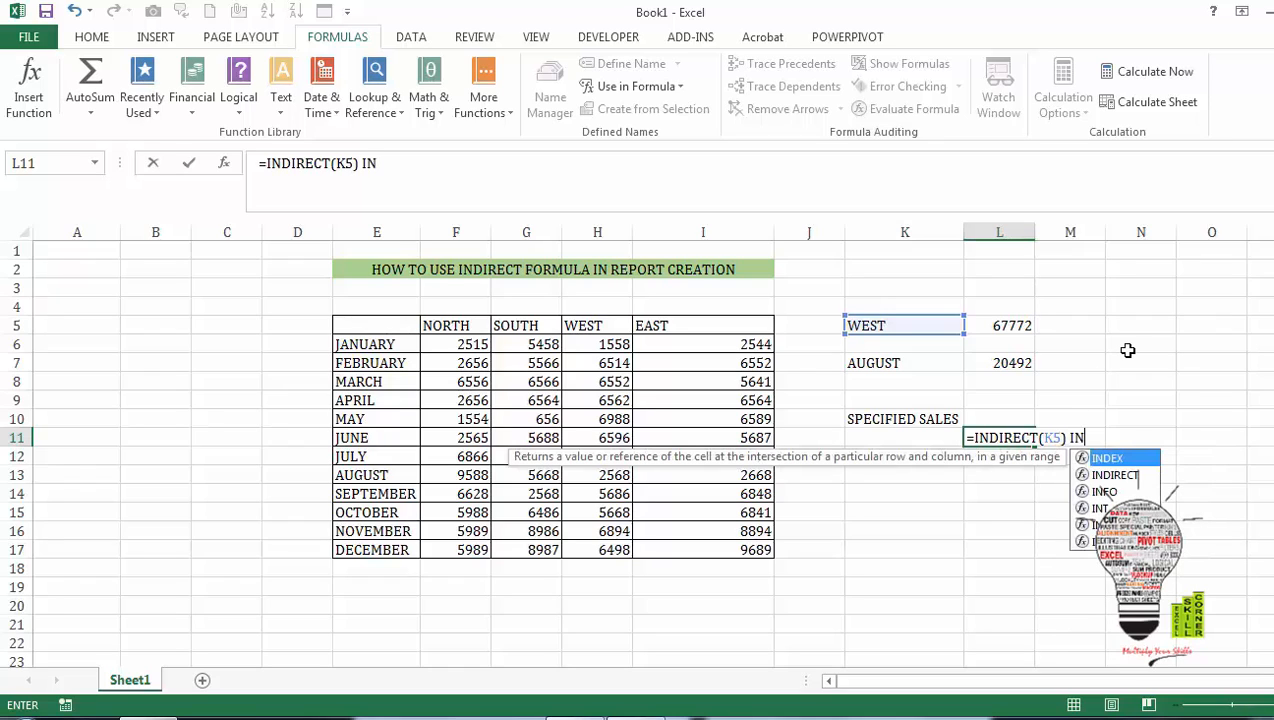
{"action": "double_click", "coordinate": [1133, 476]}
{"action": "left_click", "coordinate": [883, 364]}
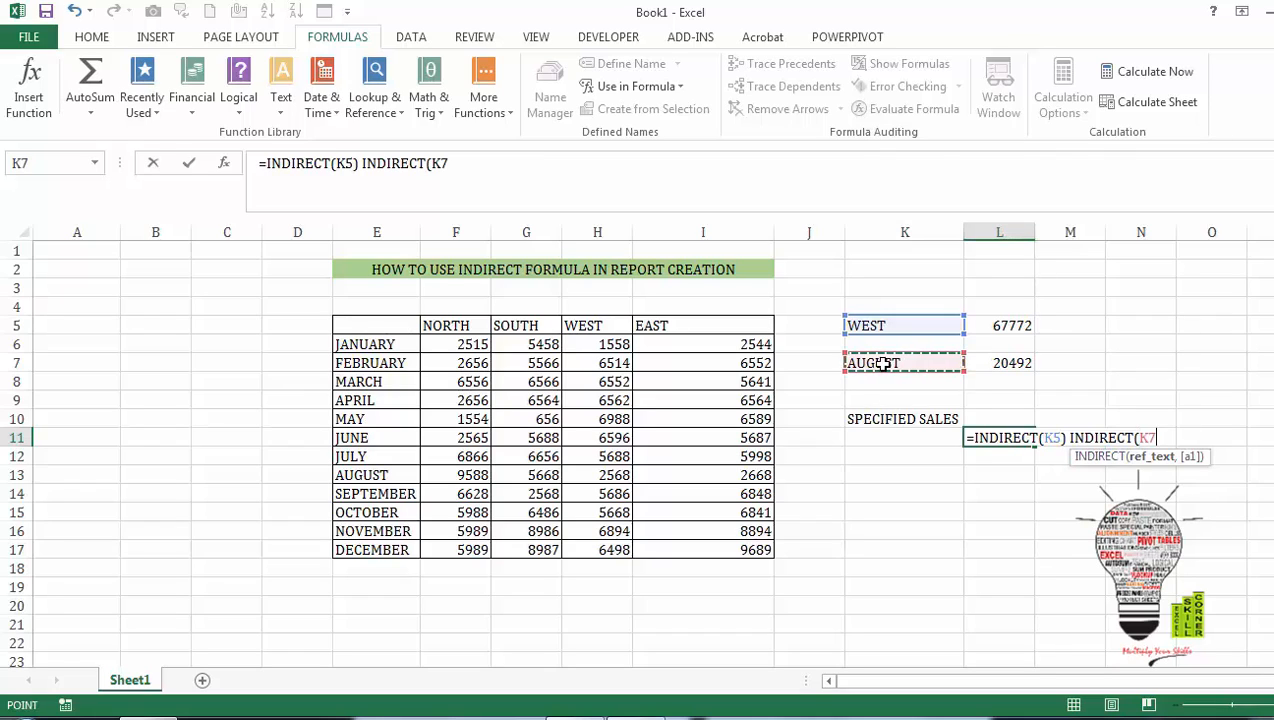
{"action": "type", "text": ")"}
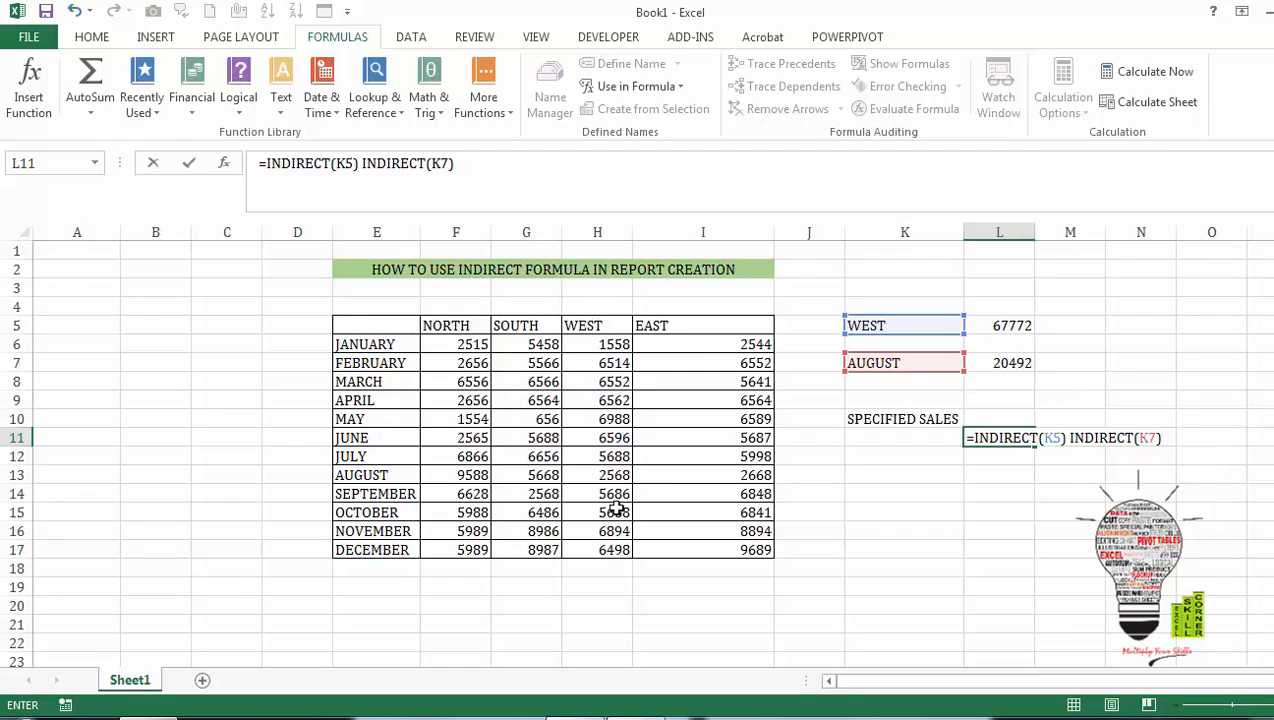
{"action": "left_click", "coordinate": [620, 475]}
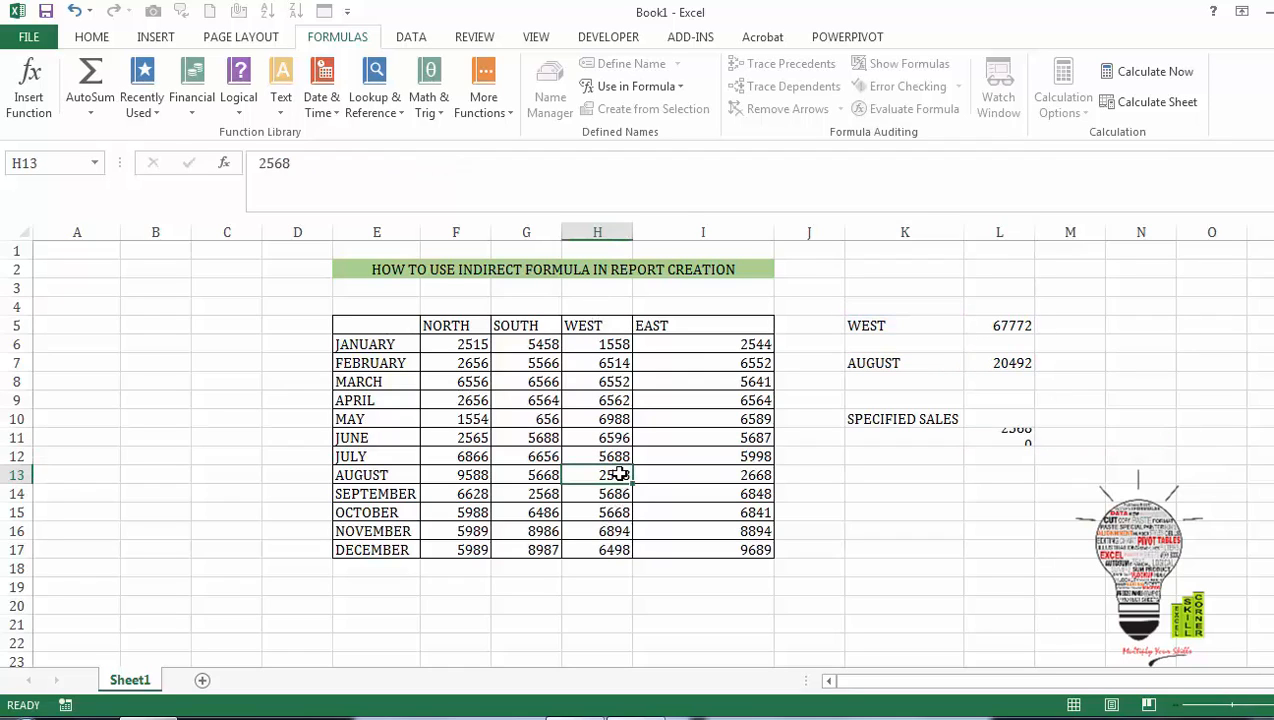
{"action": "left_click", "coordinate": [1016, 438]}
Step: Choose NORTH from the division drop-down list in K5
{"action": "left_click", "coordinate": [890, 322]}
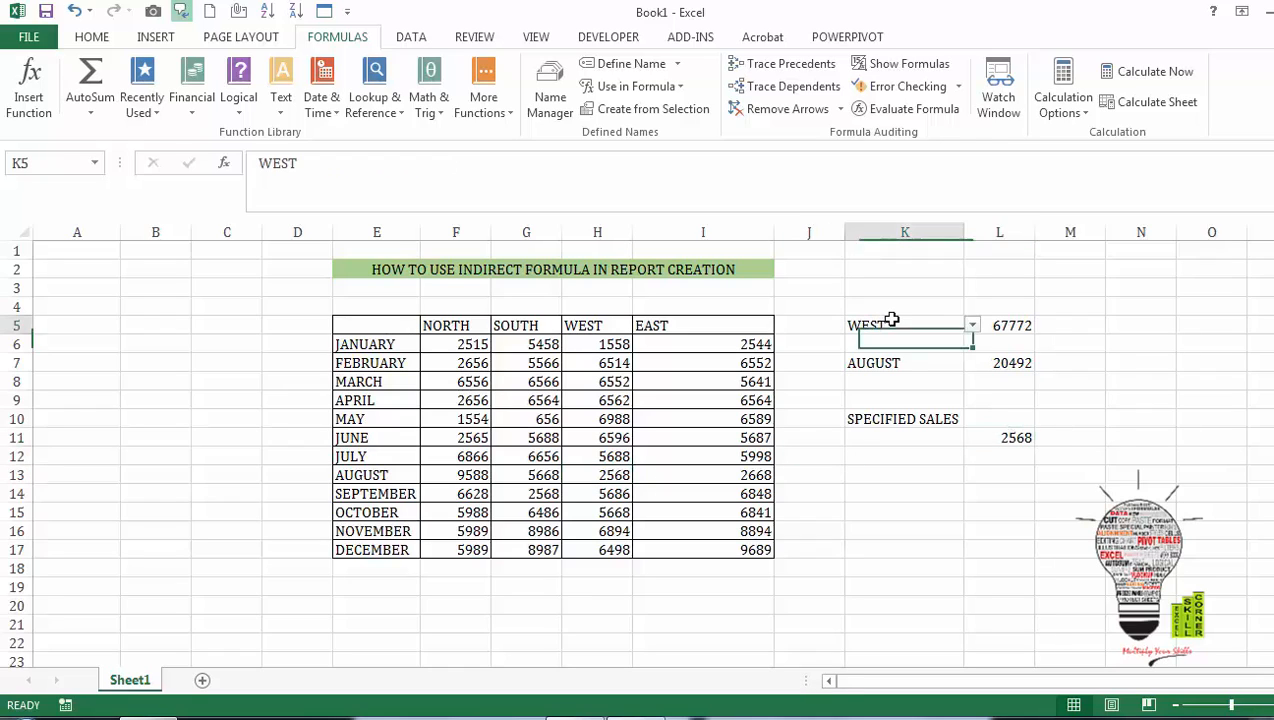
{"action": "left_click", "coordinate": [972, 326]}
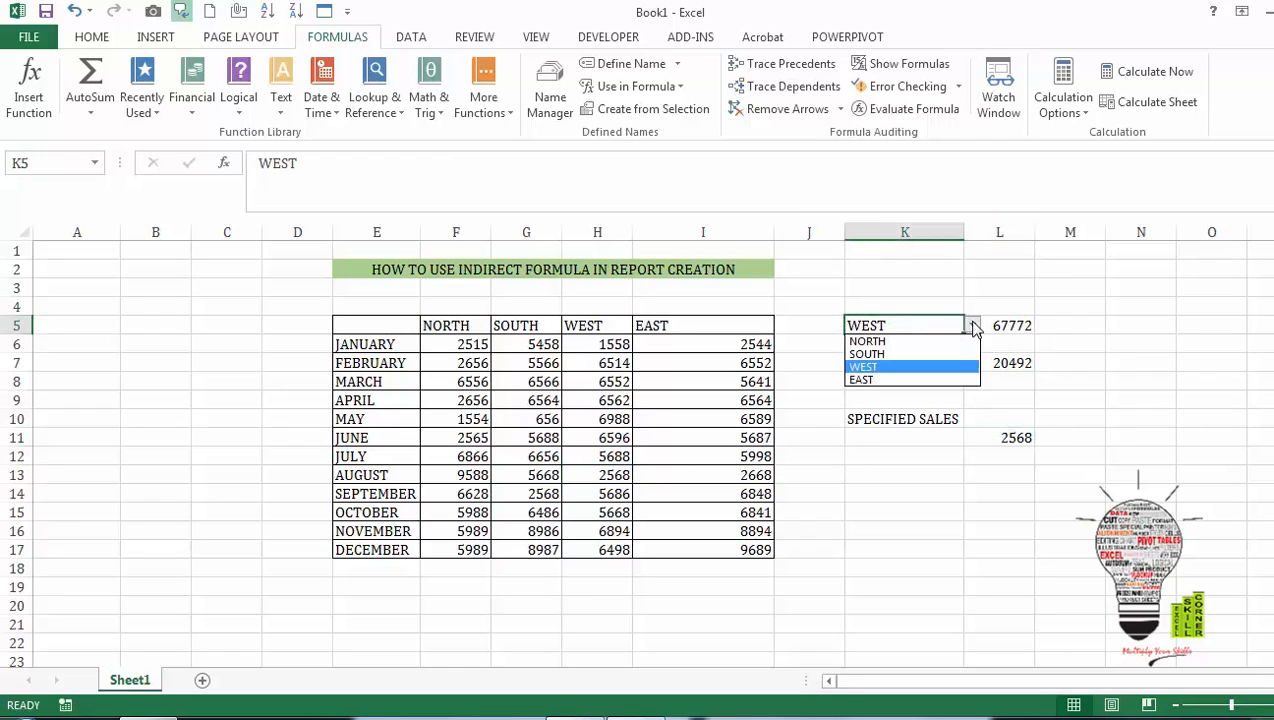
{"action": "left_click", "coordinate": [947, 343]}
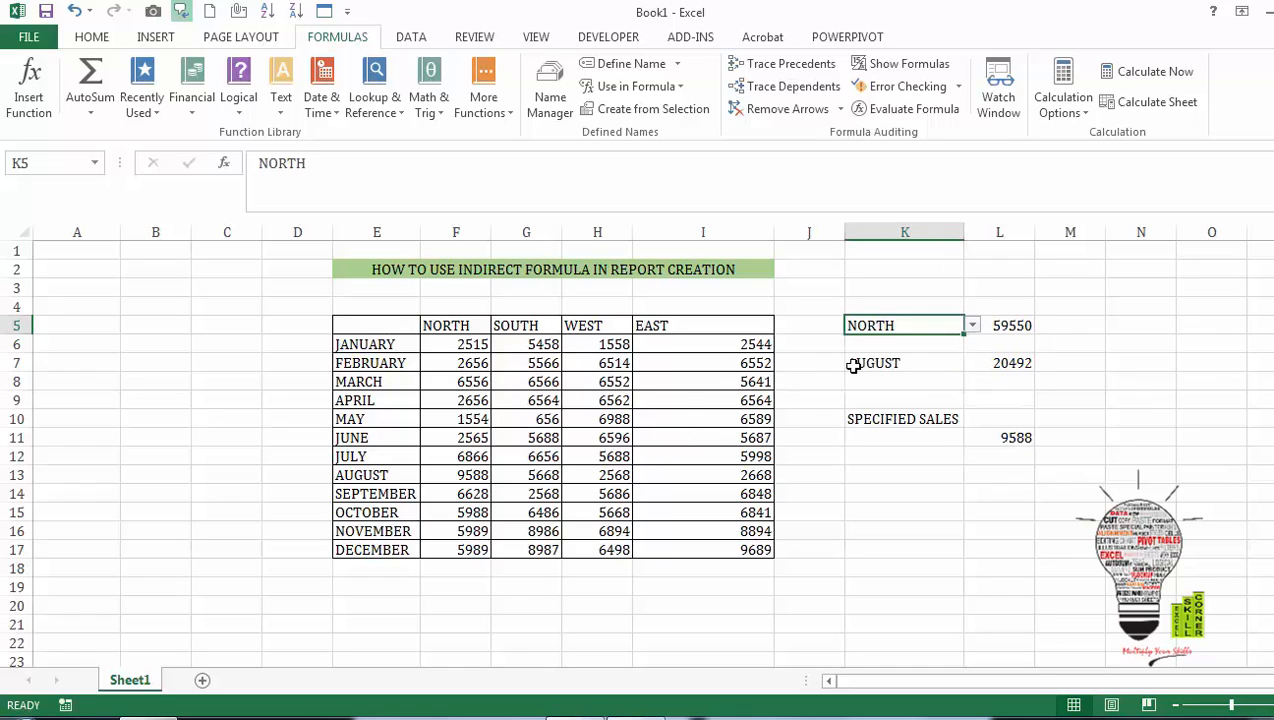
Step: Examine the NORTH column of the sales table down to its AUGUST figure to compare with the specified sales result
{"action": "left_click", "coordinate": [478, 340]}
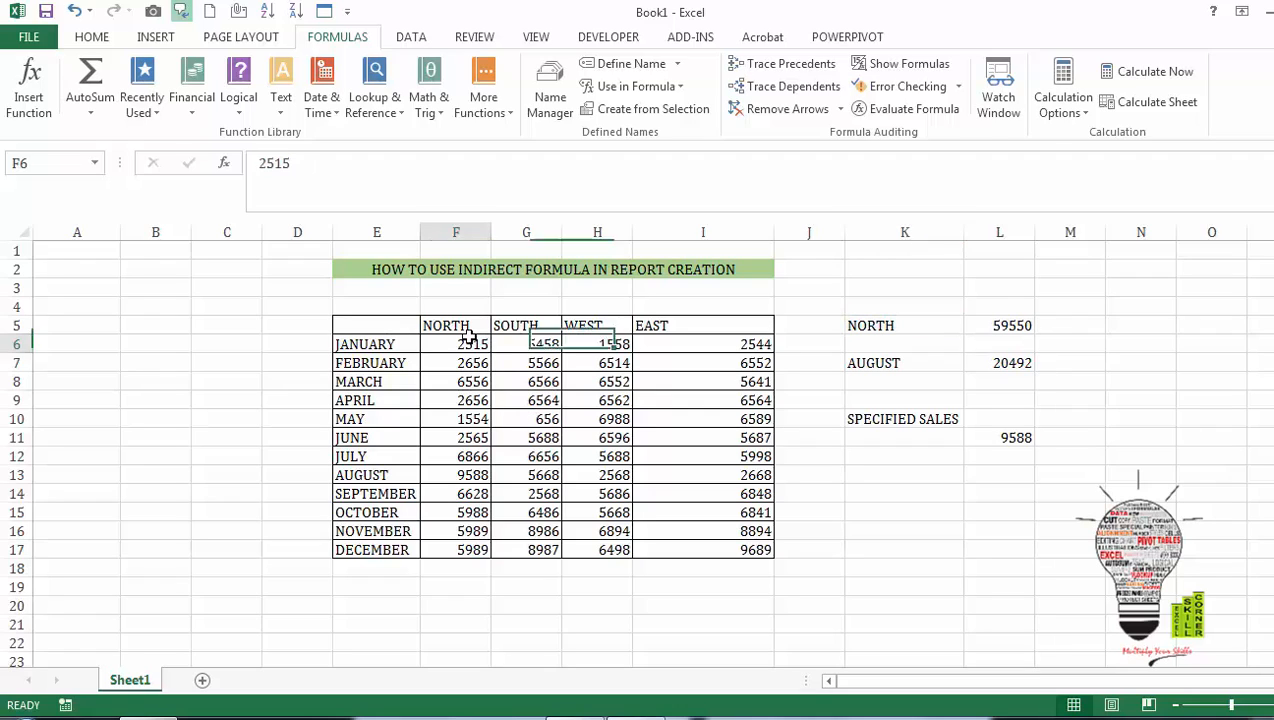
{"action": "key", "text": "Down"}
{"action": "key", "text": "Down"}
{"action": "key", "text": "Down"}
{"action": "key", "text": "Down"}
{"action": "key", "text": "Down"}
{"action": "key", "text": "Down"}
{"action": "key", "text": "Down"}
{"action": "key", "text": "Down"}
{"action": "key", "text": "Down"}
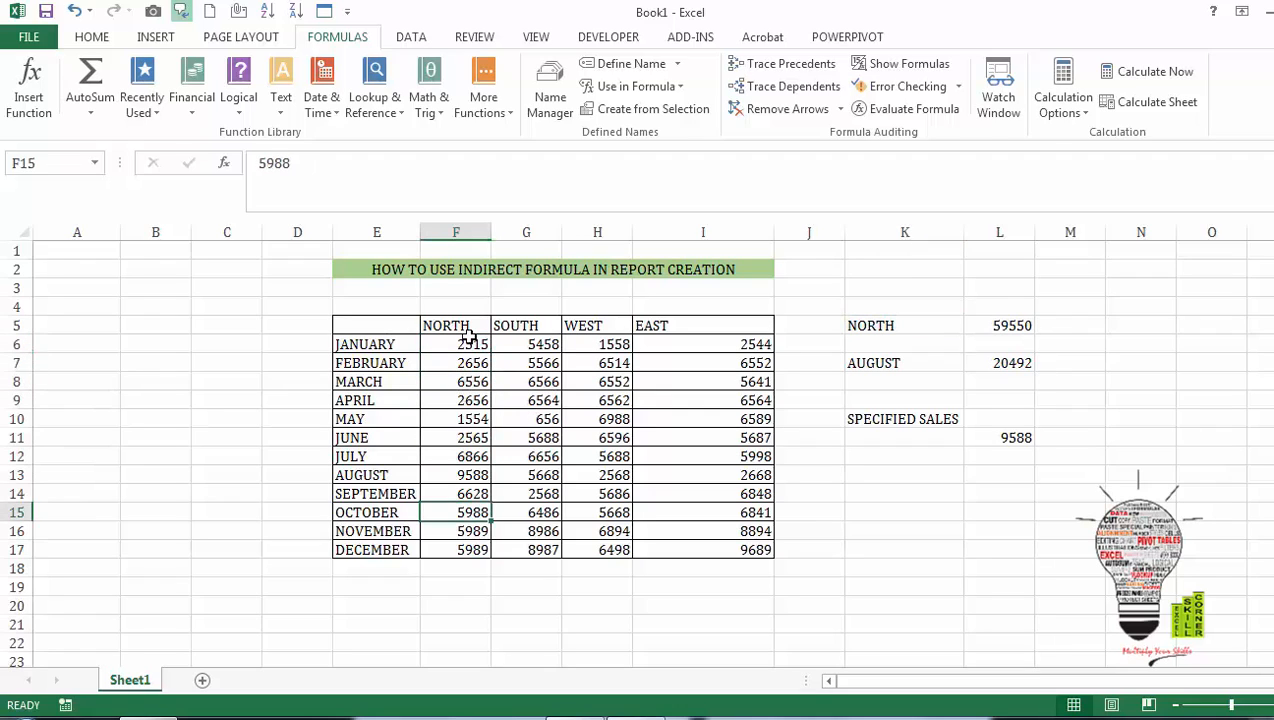
{"action": "key", "text": "Up"}
{"action": "key", "text": "Up"}
{"action": "left_click", "coordinate": [858, 379]}
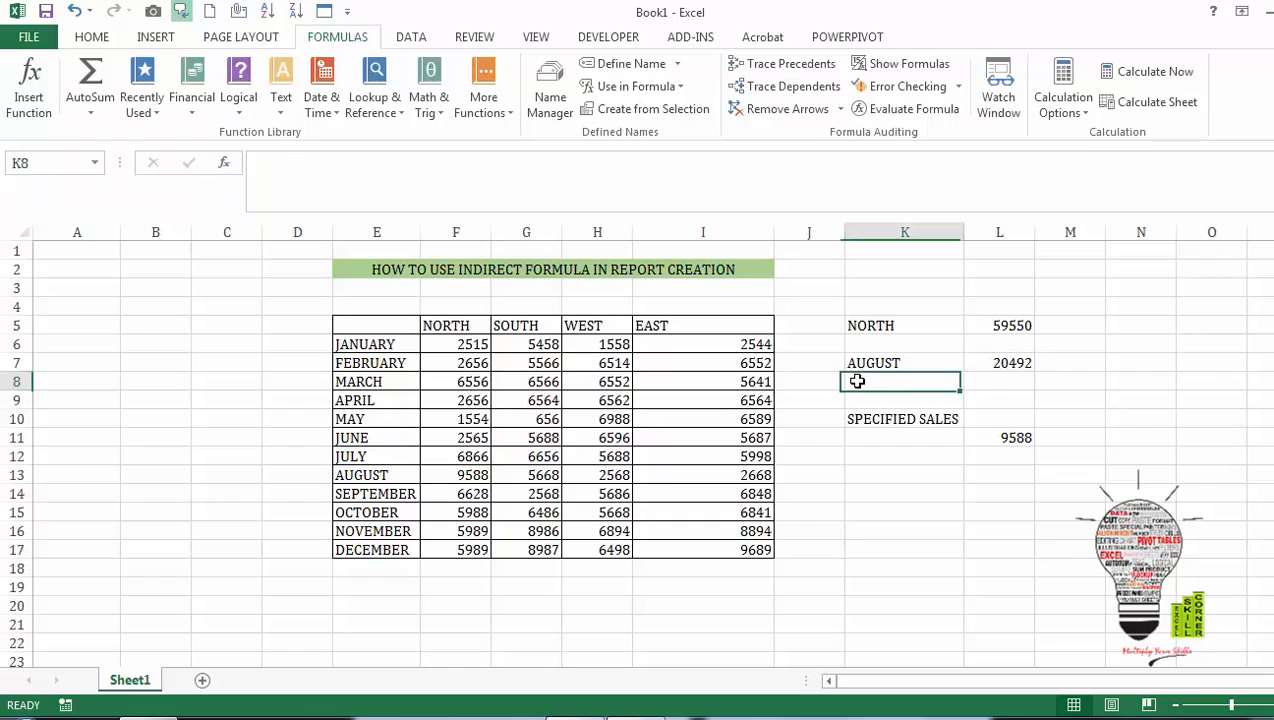
Step: Apply cell borders to the division total in K5:L5 and the month total in K7:L7
{"action": "left_click", "coordinate": [880, 327]}
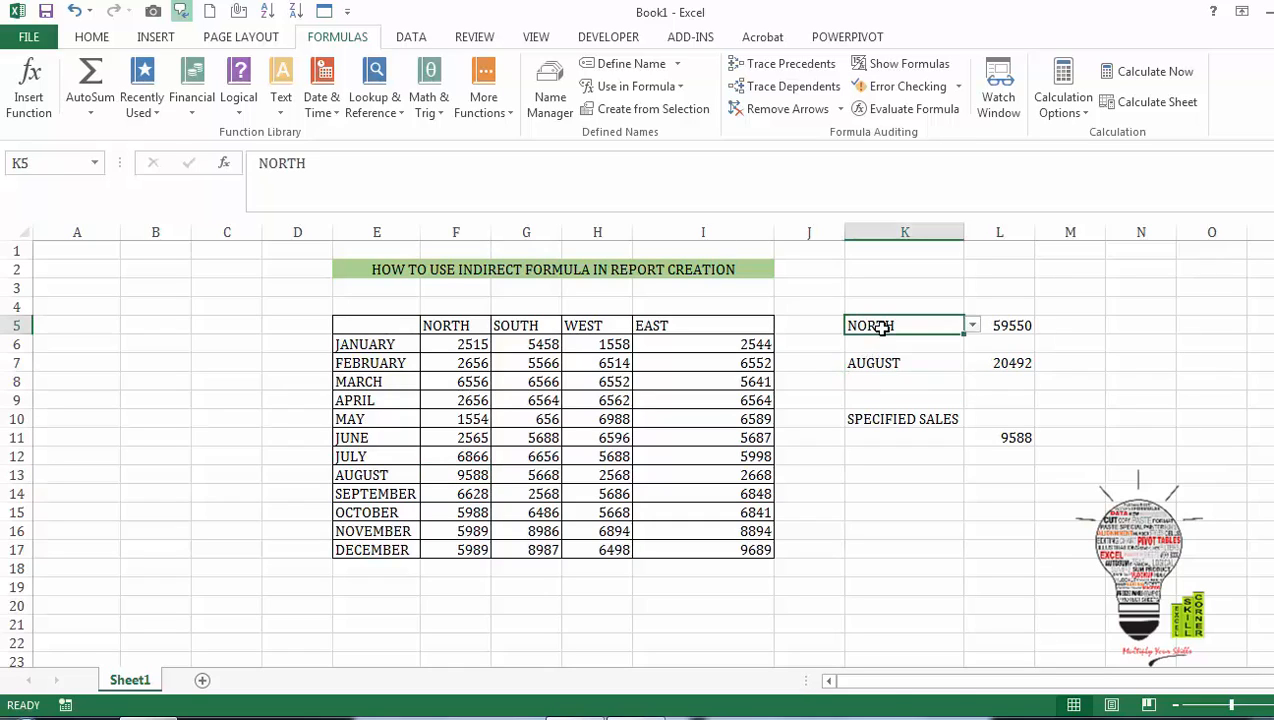
{"action": "key", "text": "shift+Right"}
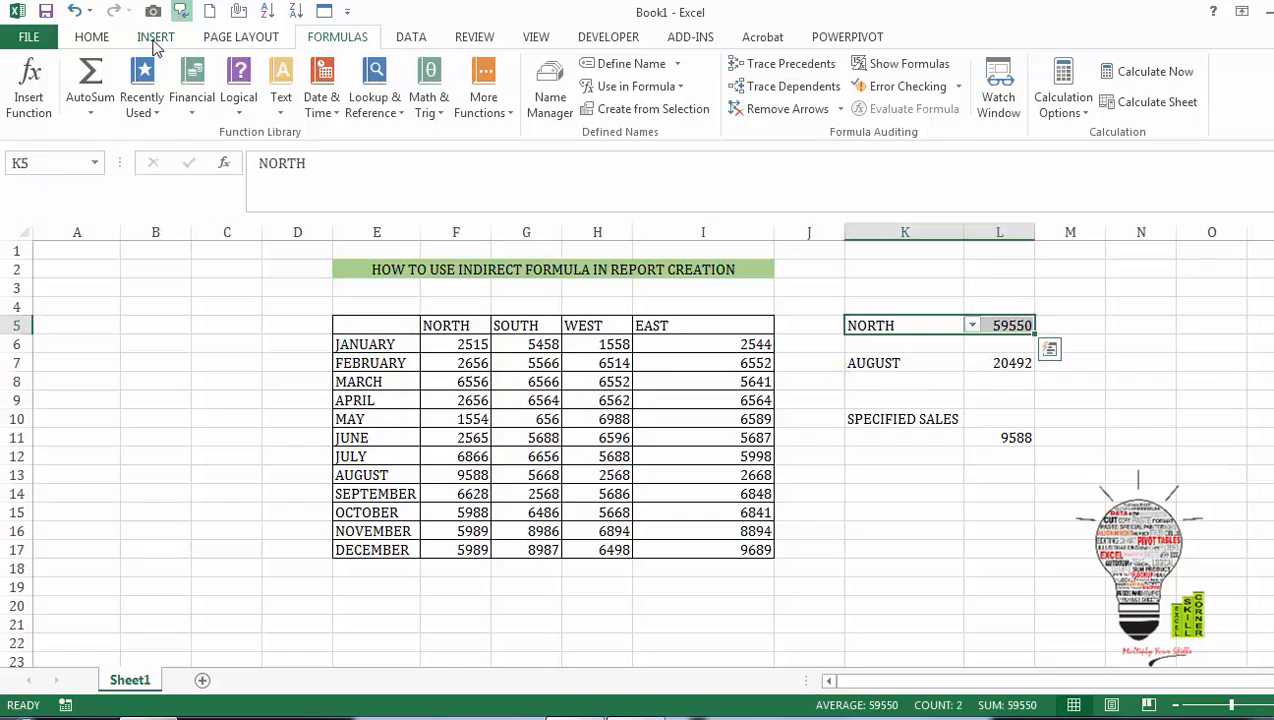
{"action": "left_click", "coordinate": [100, 38]}
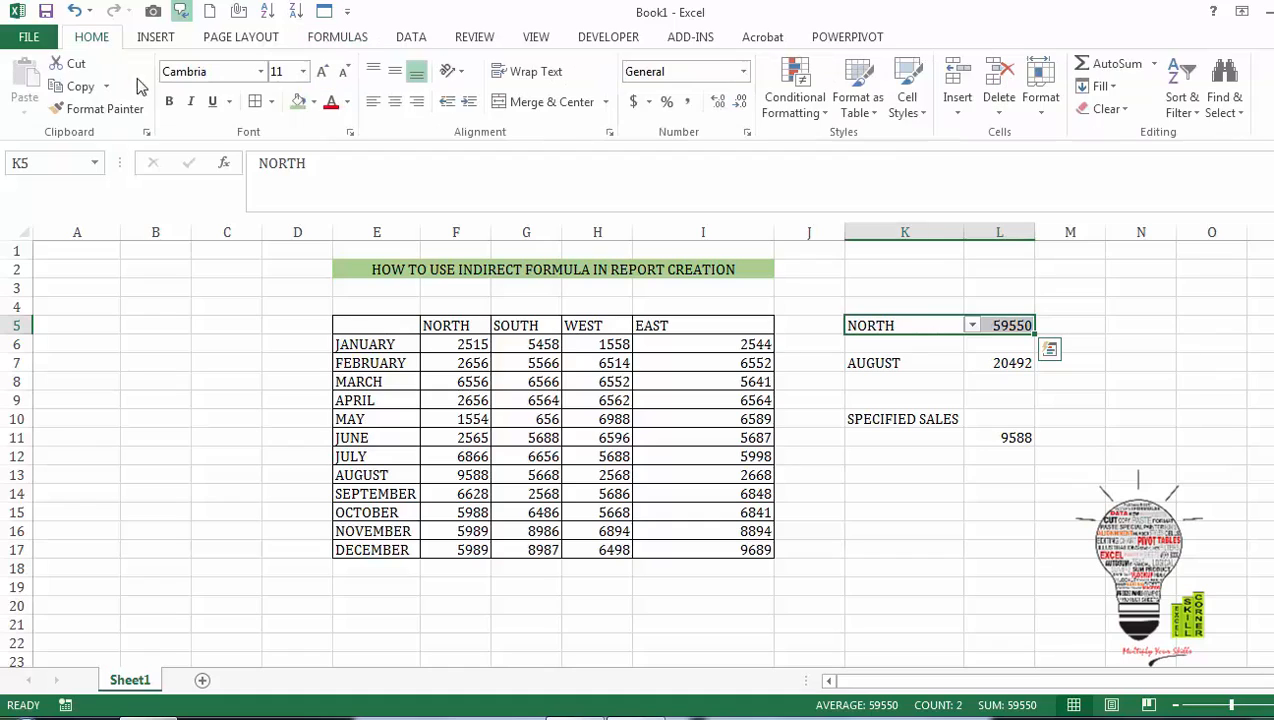
{"action": "left_click", "coordinate": [256, 102]}
{"action": "key", "text": "Down"}
{"action": "key", "text": "Down"}
{"action": "key", "text": "shift+Right"}
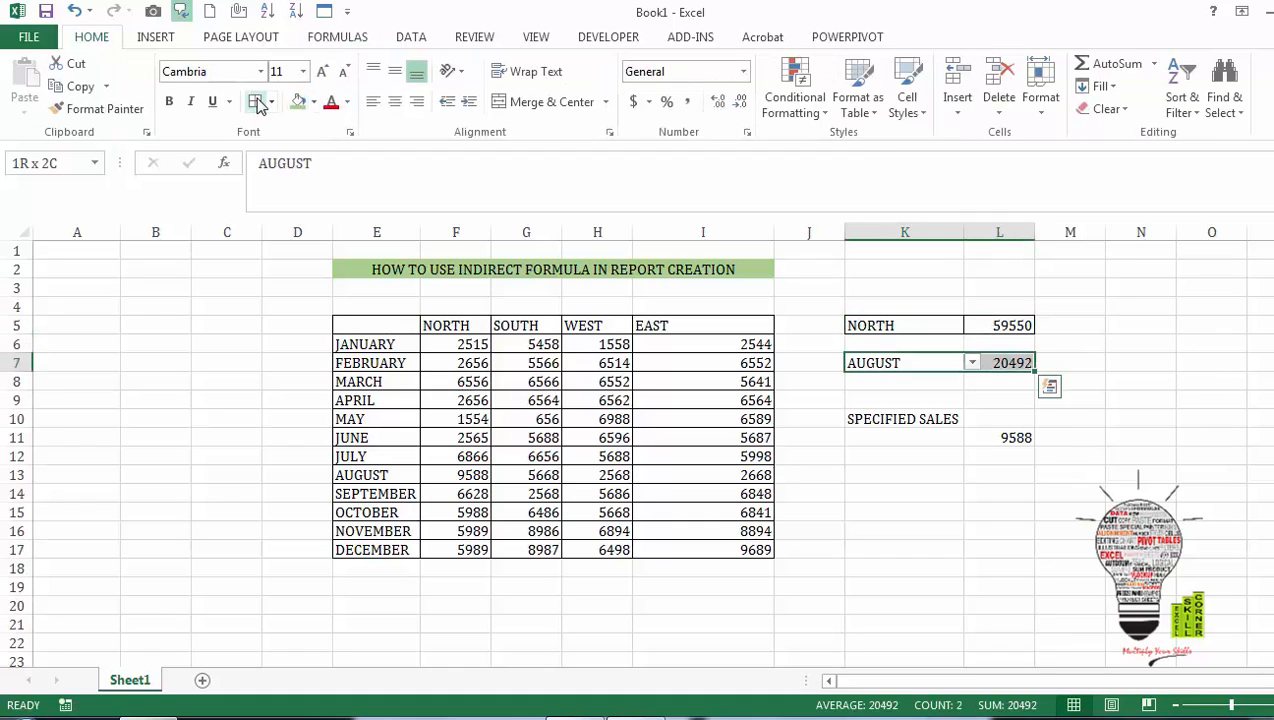
Step: Add all borders to the SPECIFIED SALES block in K10:L11
{"action": "key", "text": "Down"}
{"action": "key", "text": "Down"}
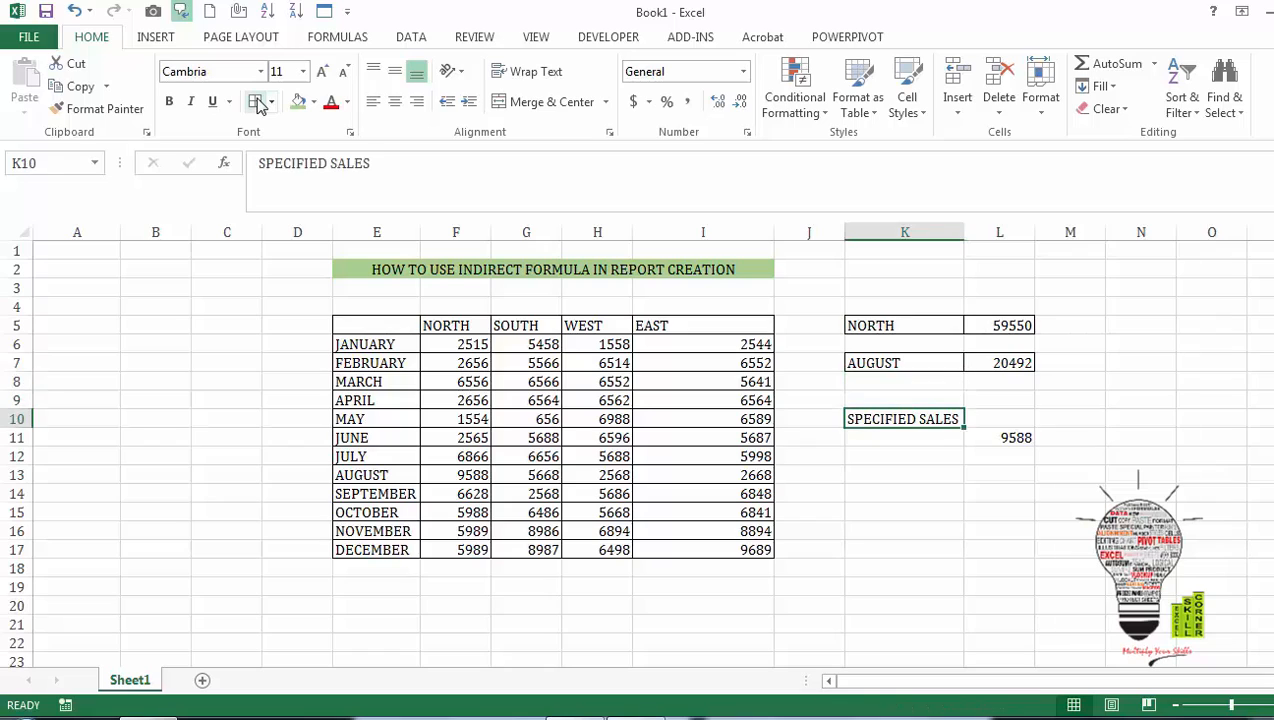
{"action": "key", "text": "shift+Right"}
{"action": "key", "text": "shift+Down"}
{"action": "left_click", "coordinate": [256, 102]}
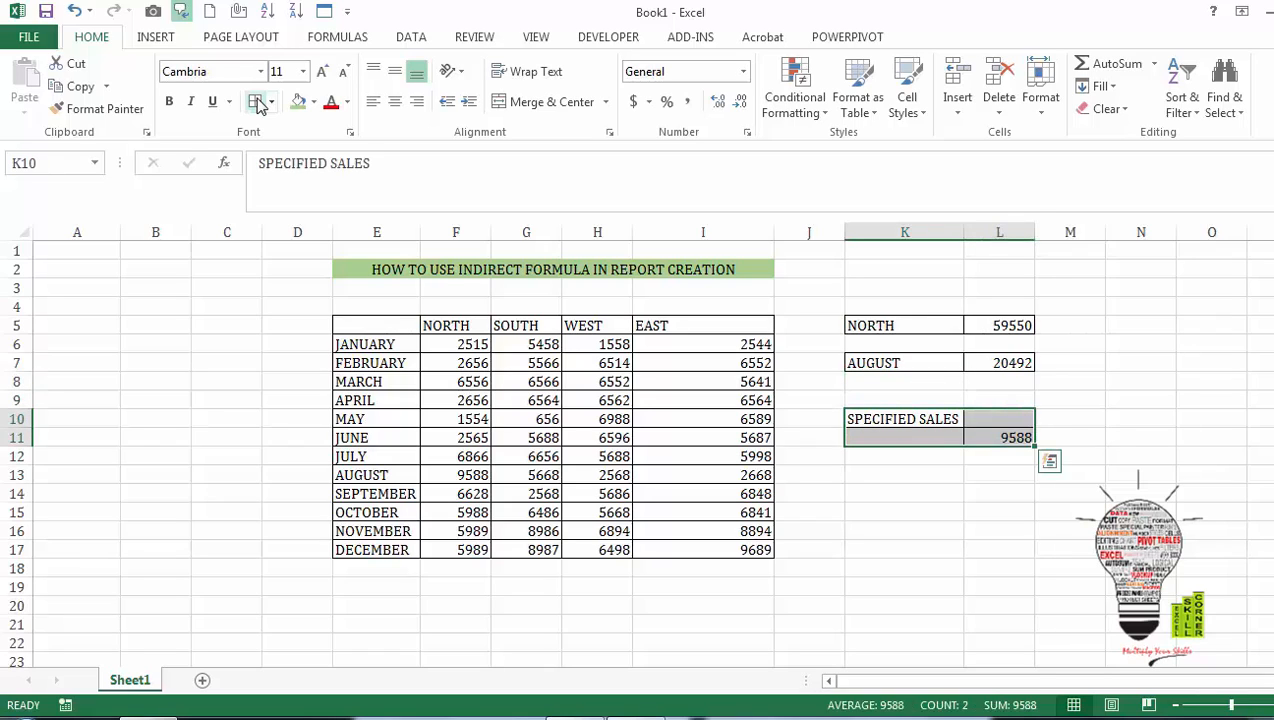
Step: Enter the label AMOUNT in K11, beneath SPECIFIED SALES
{"action": "key", "text": "Up"}
{"action": "key", "text": "Down"}
{"action": "key", "text": "Down"}
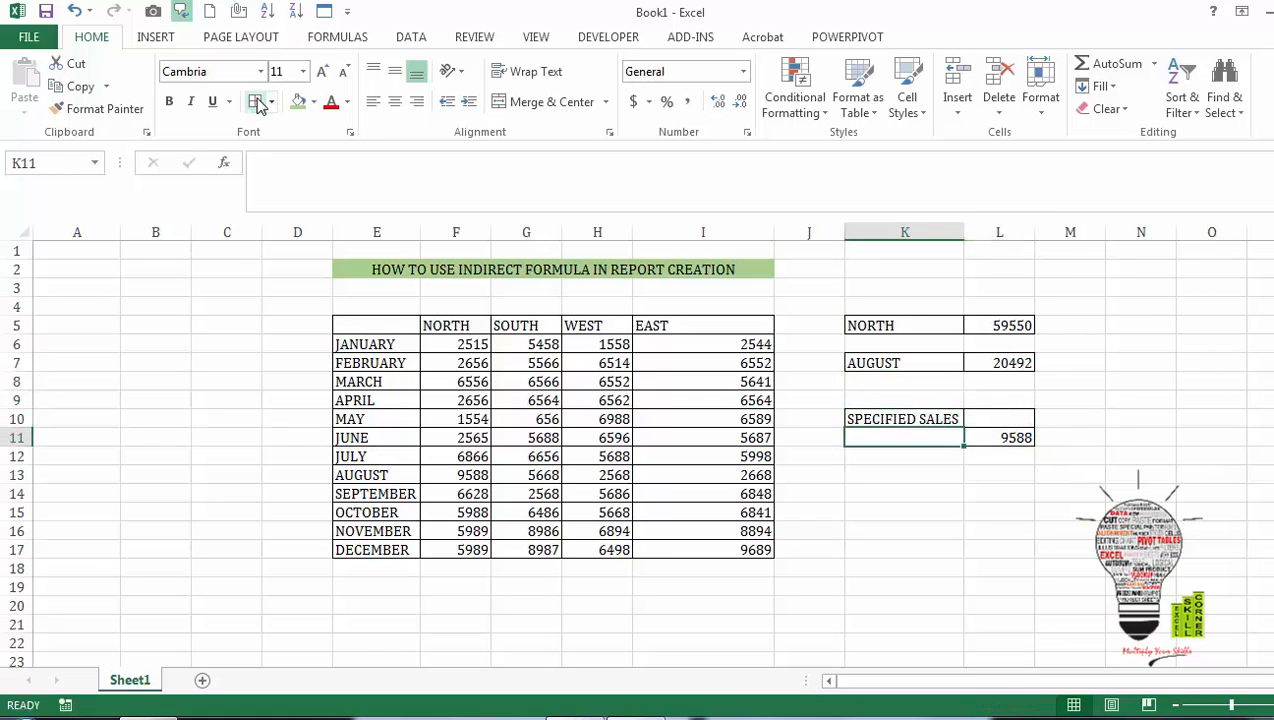
{"action": "type", "text": "AMOUNT"}
{"action": "key", "text": "Tab"}
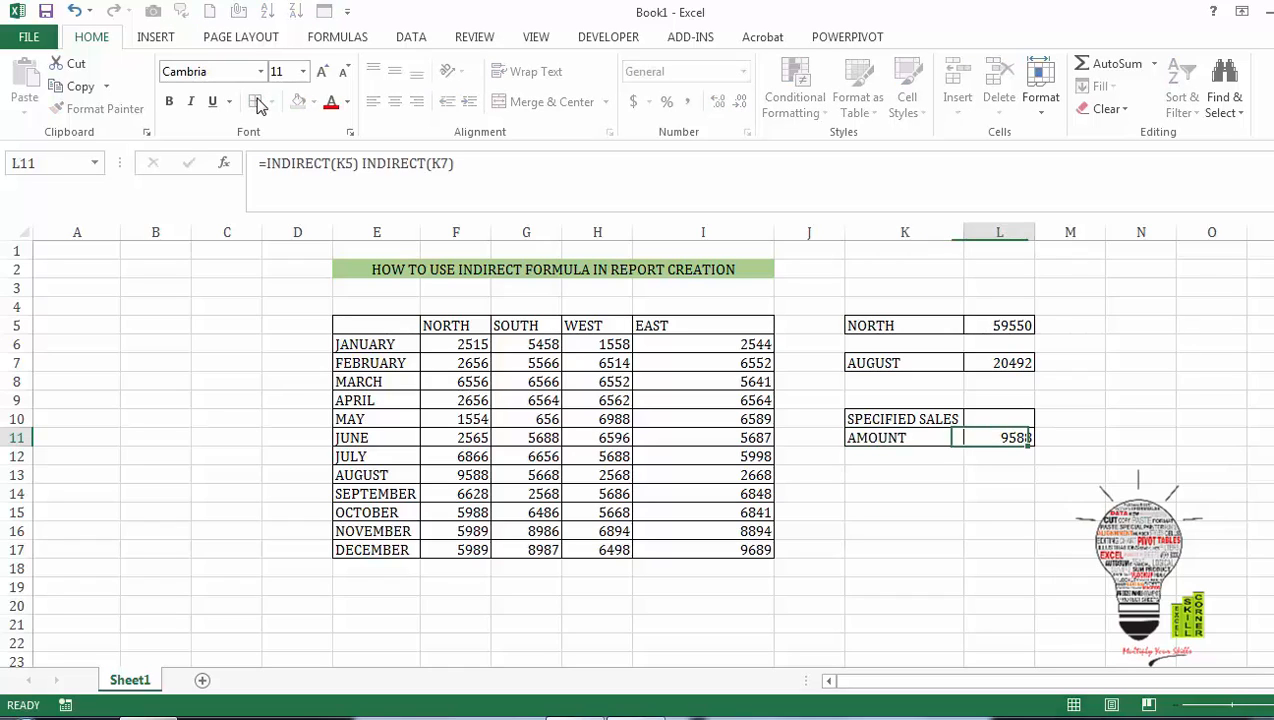
Step: Hide the gridlines on Sheet1
{"action": "key", "text": "Up"}
{"action": "key", "text": "Up"}
{"action": "key", "text": "Up"}
{"action": "key", "text": "Up"}
{"action": "key", "text": "Up"}
{"action": "key", "text": "Up"}
{"action": "key", "text": "Up"}
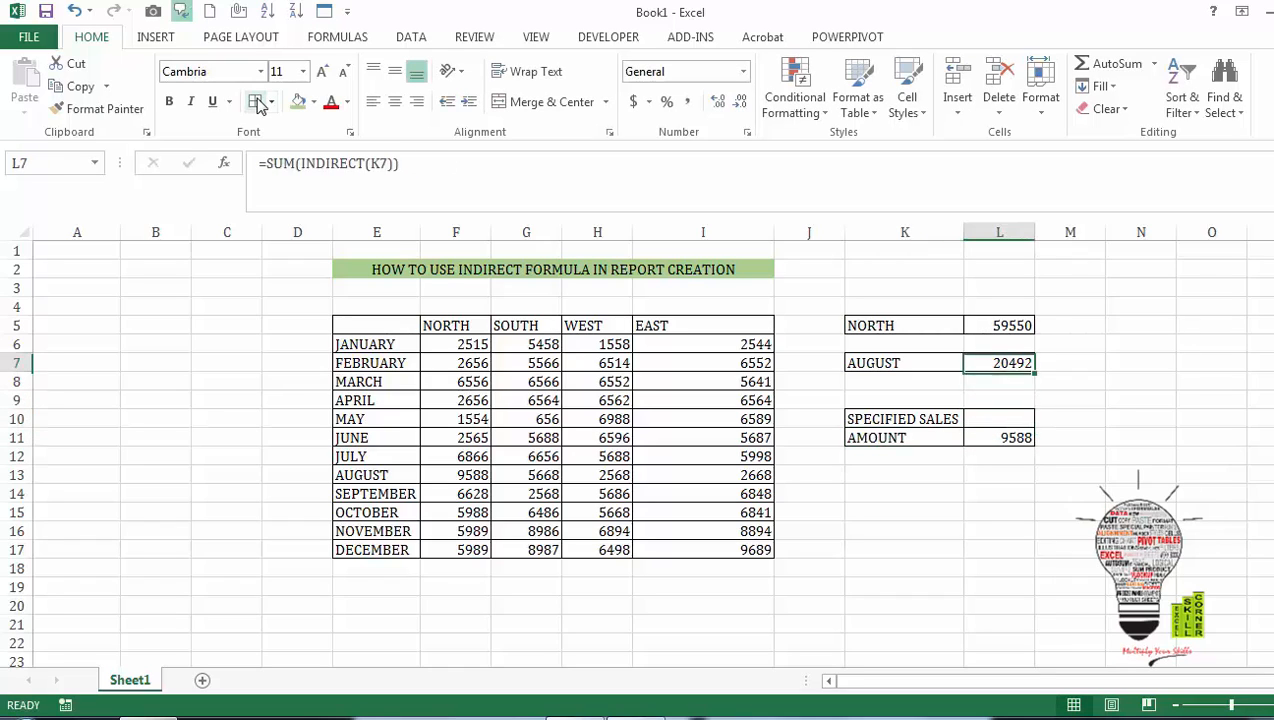
{"action": "left_click", "coordinate": [537, 40]}
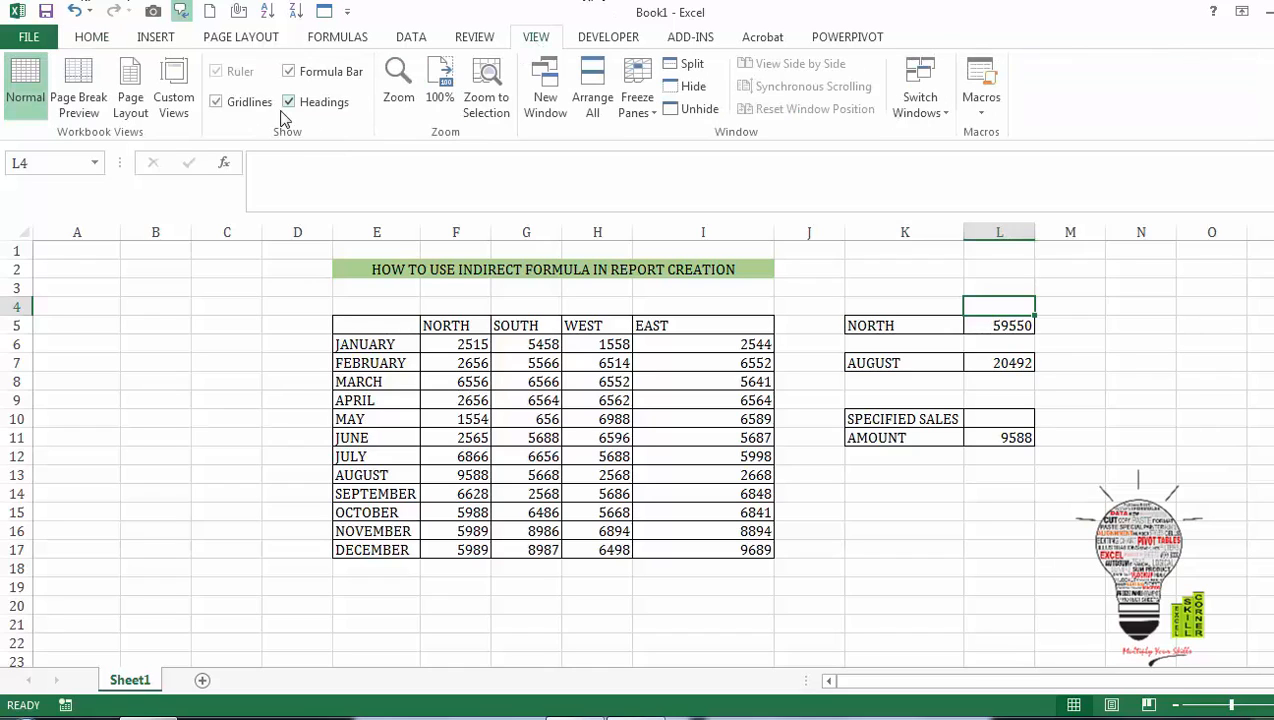
{"action": "left_click", "coordinate": [216, 102]}
{"action": "left_click", "coordinate": [815, 512]}
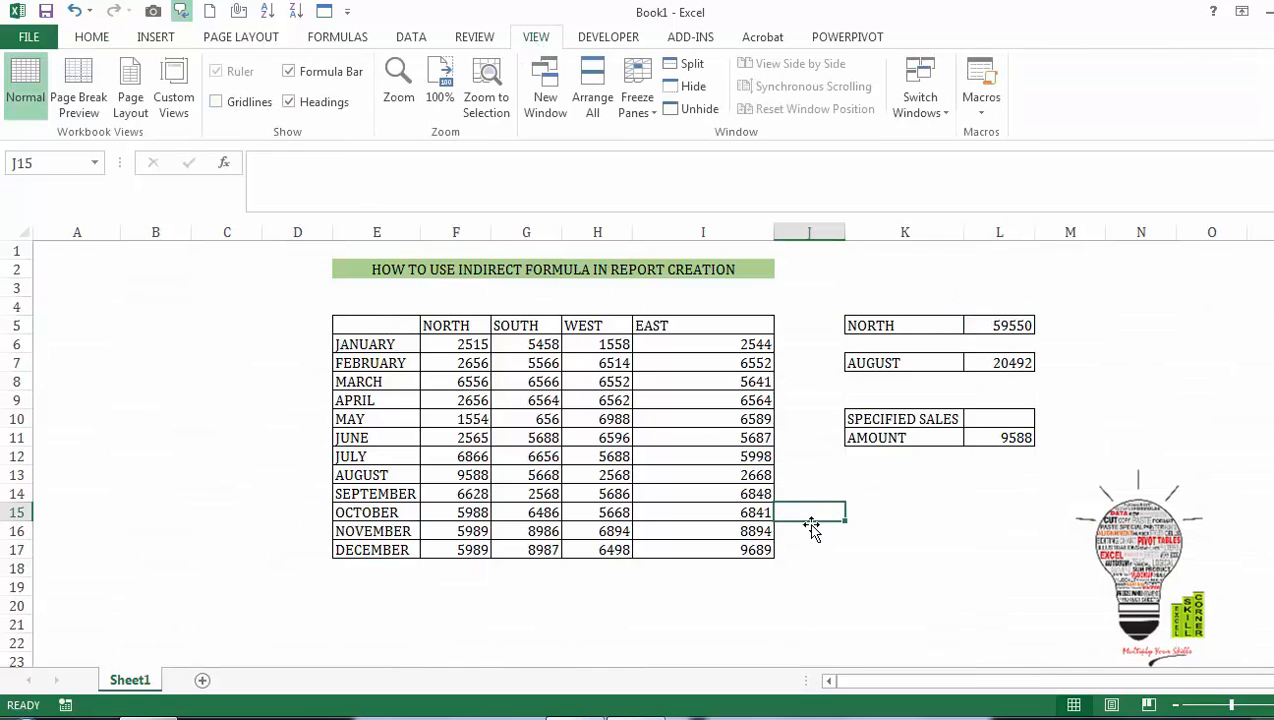
Step: Switch the division in K5 to SOUTH using its drop-down list
{"action": "left_click", "coordinate": [927, 322]}
{"action": "left_click", "coordinate": [972, 326]}
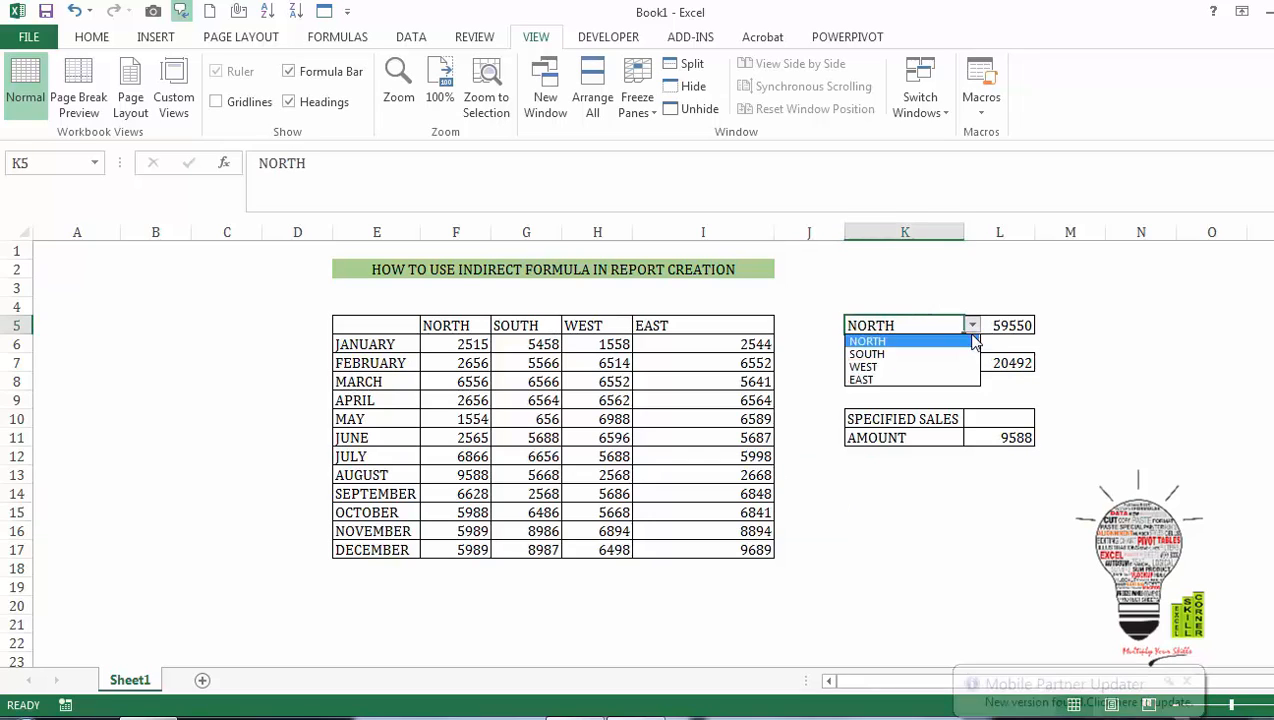
{"action": "left_click", "coordinate": [942, 353]}
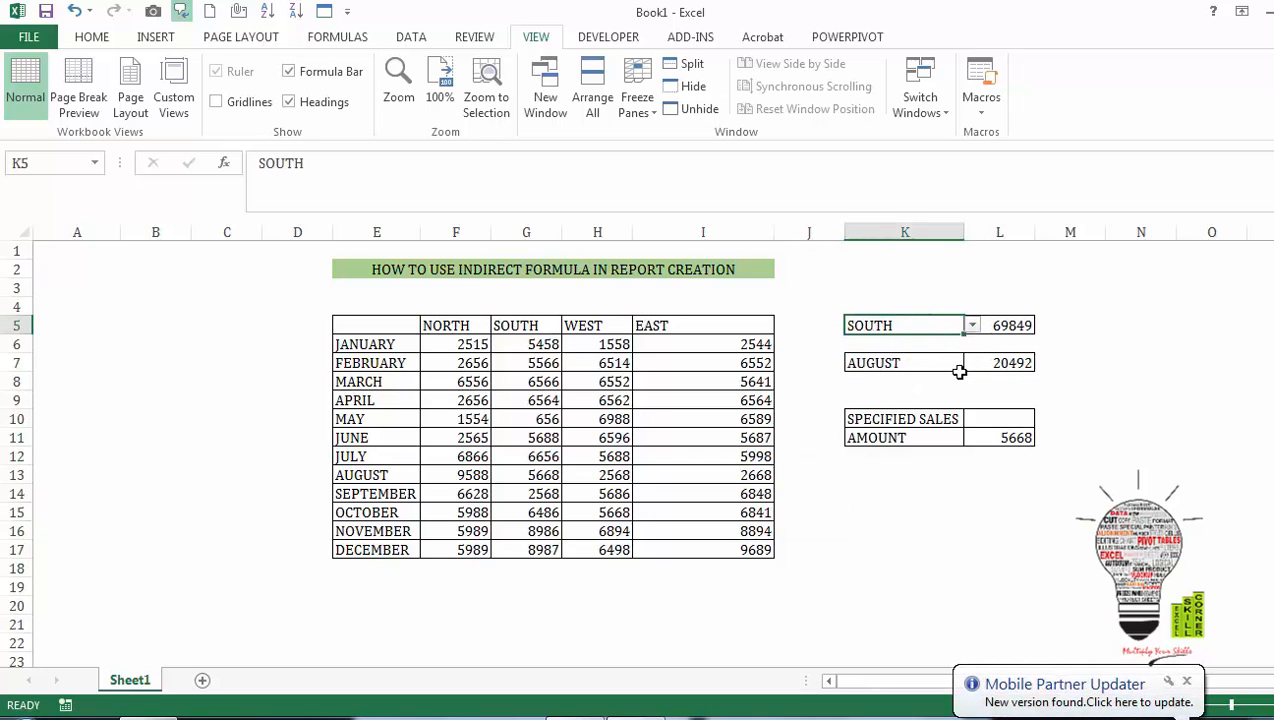
Step: Set the month in K7 to SEPTEMBER from its drop-down list and check the specified sales amount in L11
{"action": "left_click", "coordinate": [948, 363]}
{"action": "left_click", "coordinate": [971, 363]}
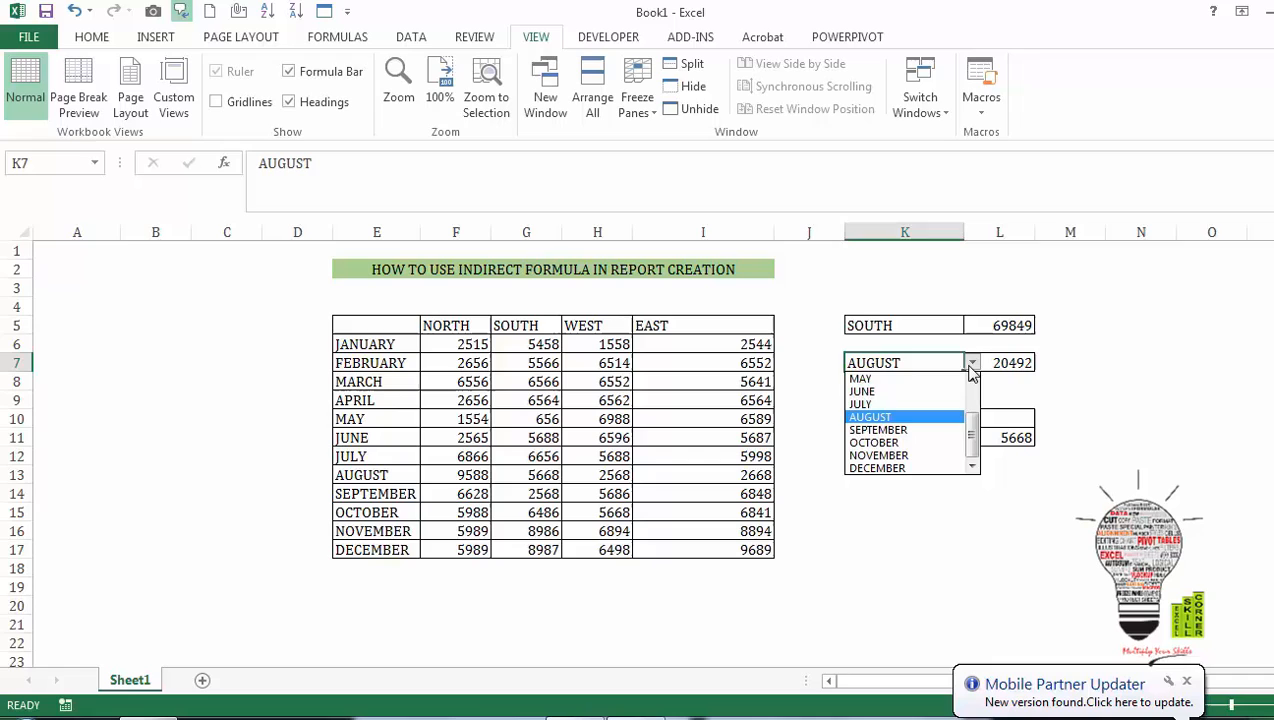
{"action": "left_click", "coordinate": [938, 431]}
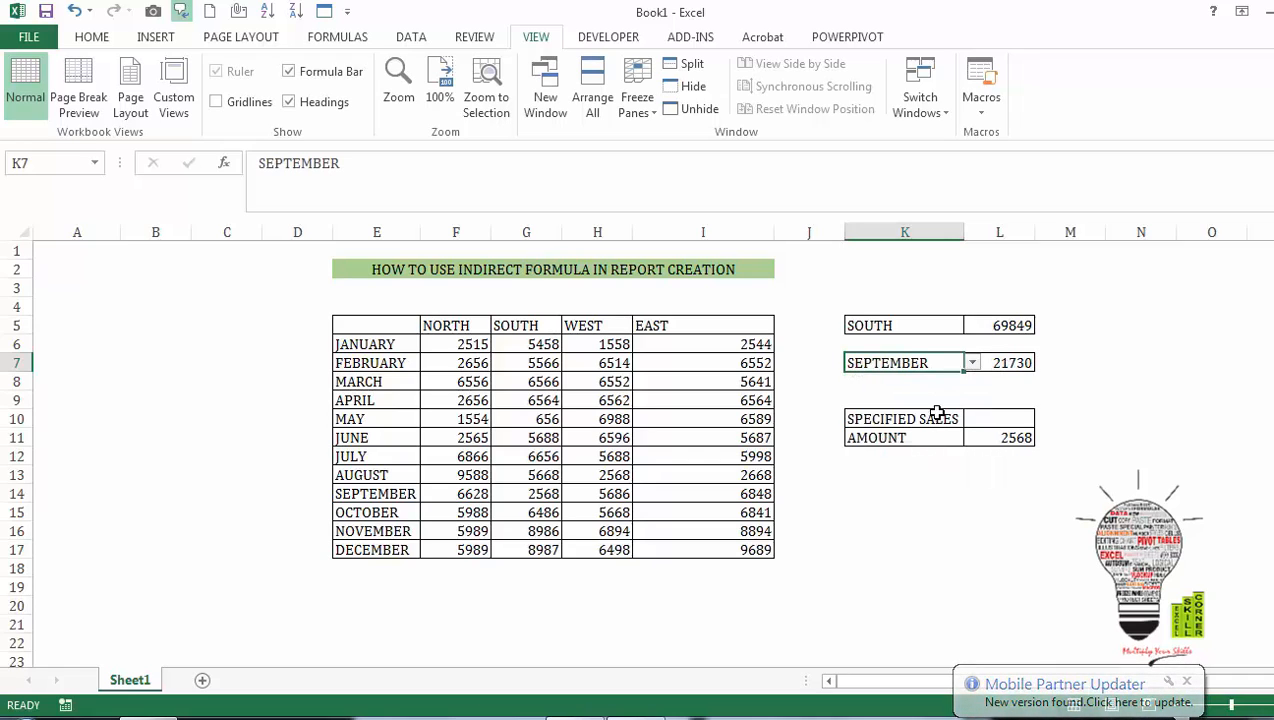
{"action": "left_click", "coordinate": [992, 437]}
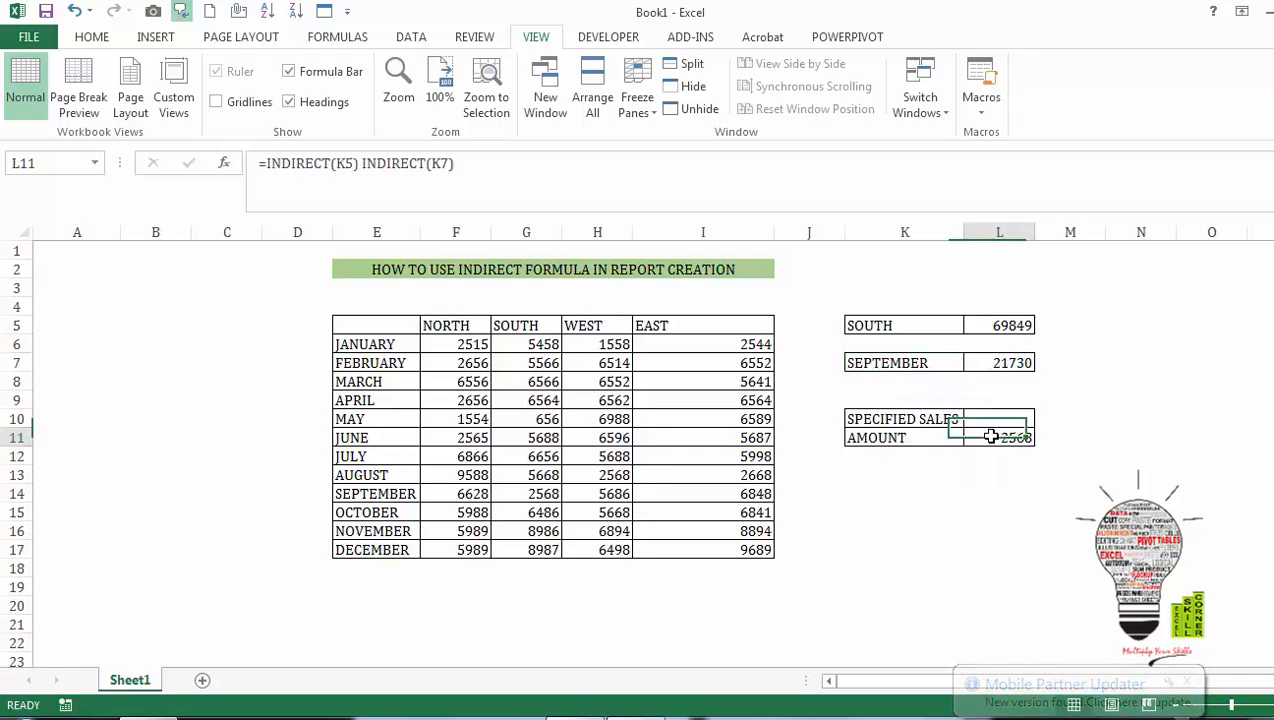
Step: Change the division in K5 to EAST from its drop-down list
{"action": "left_click", "coordinate": [950, 324]}
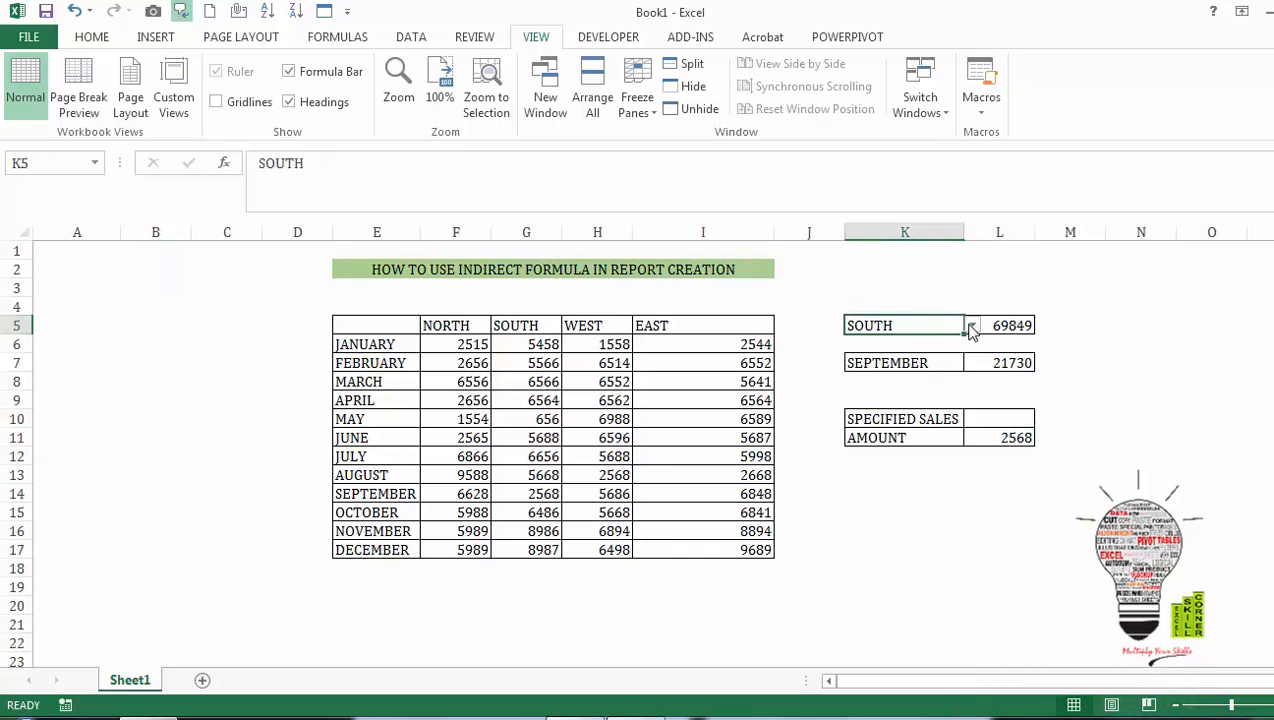
{"action": "left_click", "coordinate": [970, 326]}
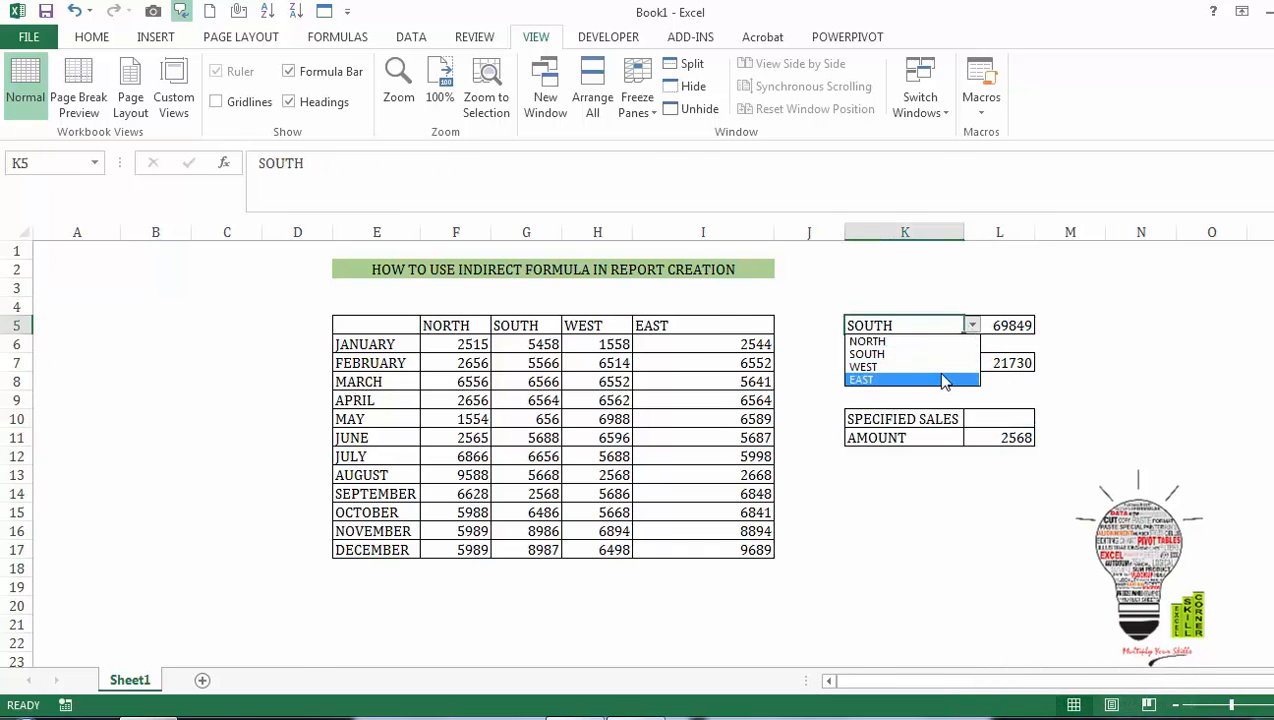